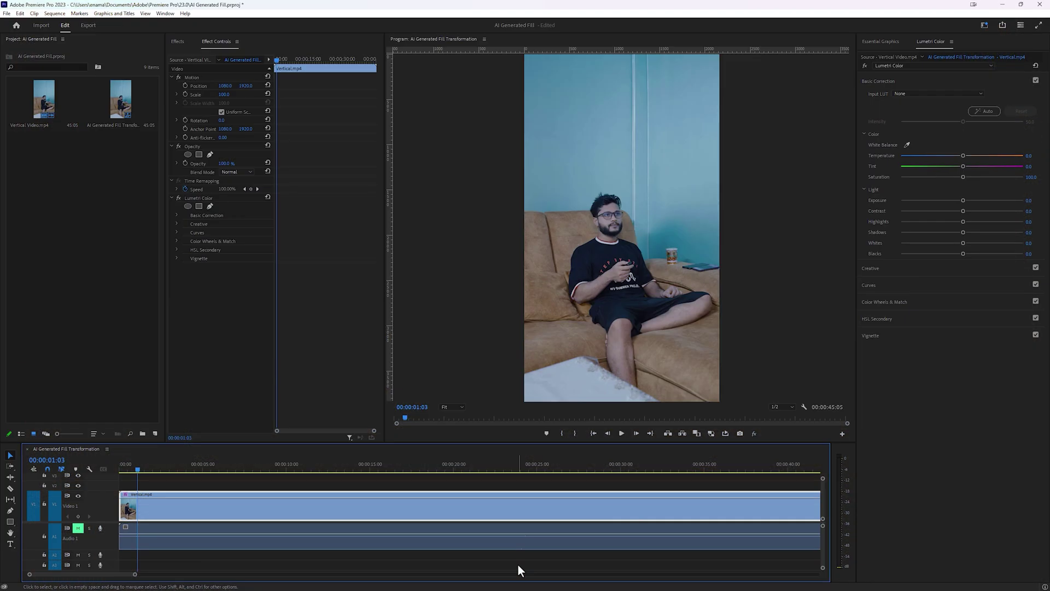
Step: Play through the vertical sofa clip, stop it, and park the playhead at 00:00:01:04
click(621, 433)
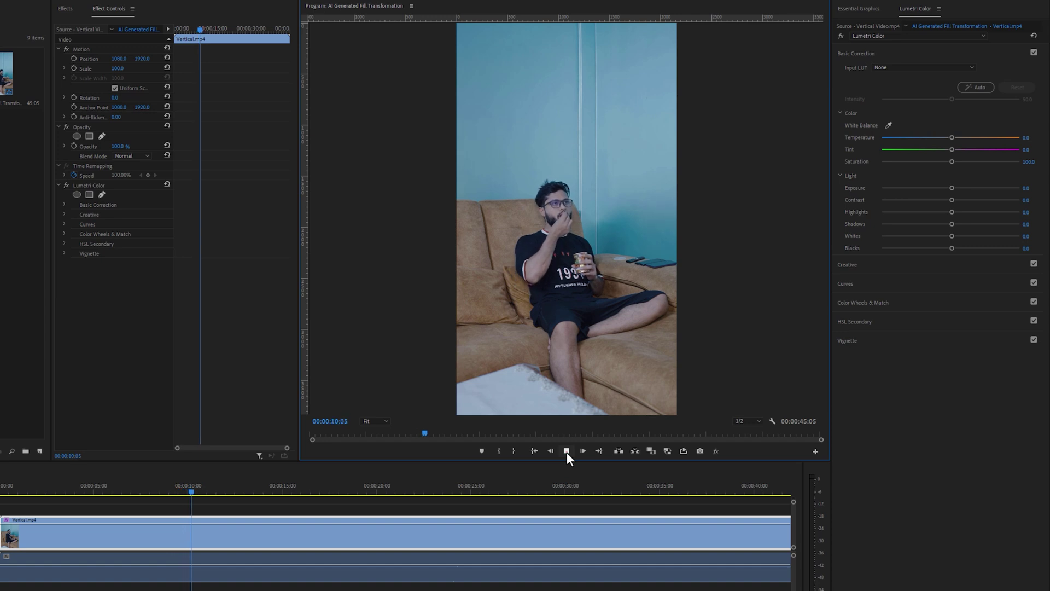
click(566, 451)
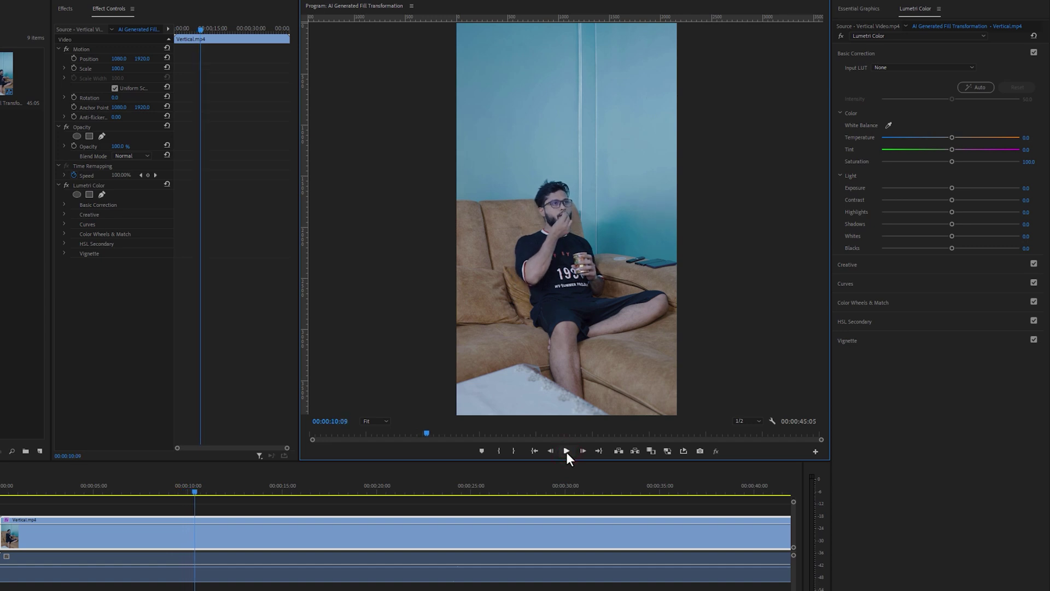
drag(109, 489, 22, 504)
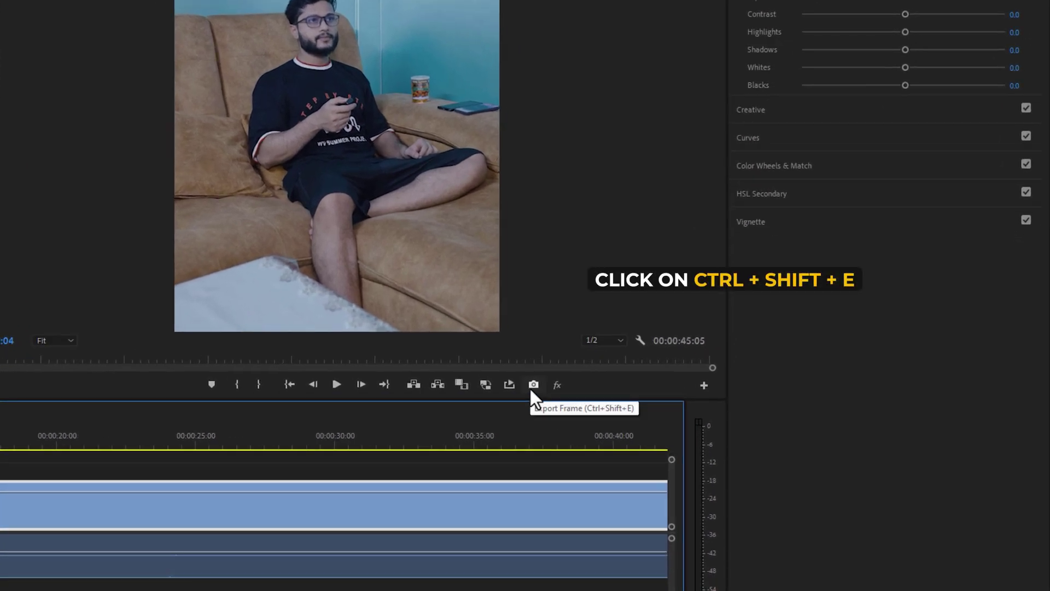
Step: Export the frame as a PNG still into the AI Generated FILL folder and import it into the project
click(530, 388)
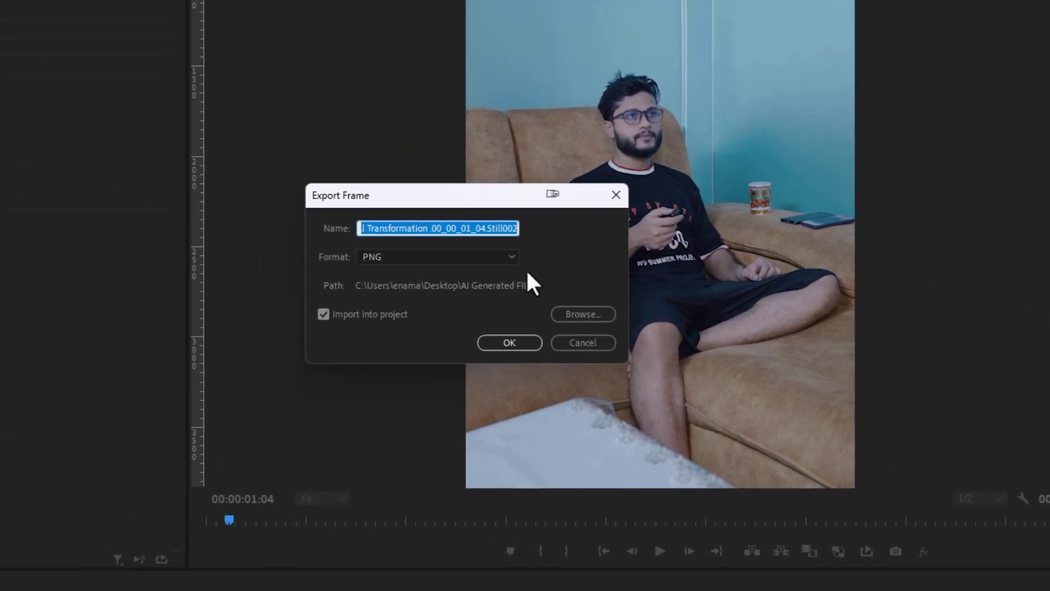
click(511, 260)
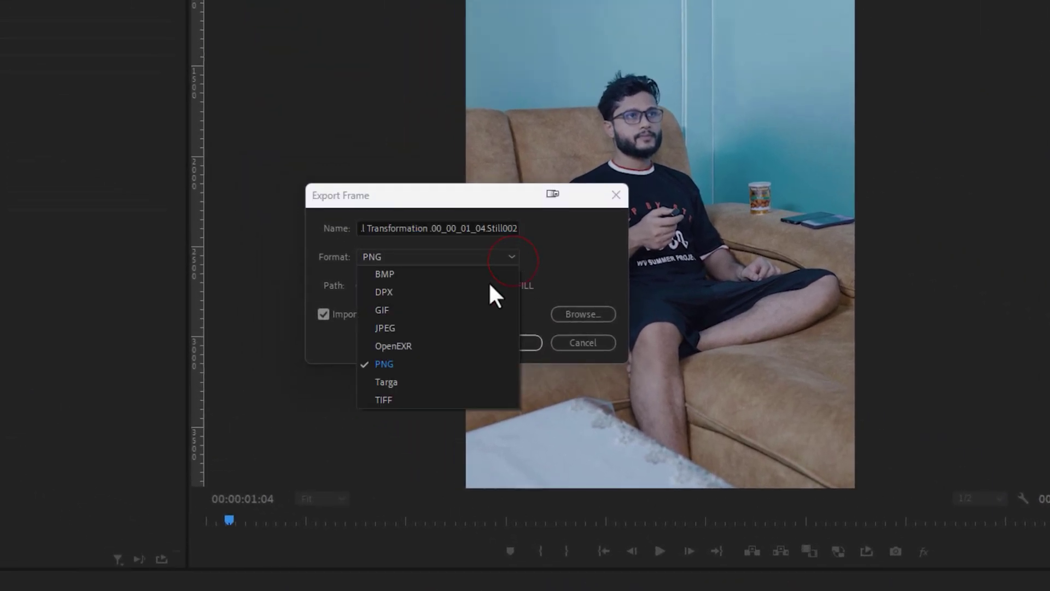
click(438, 365)
click(584, 314)
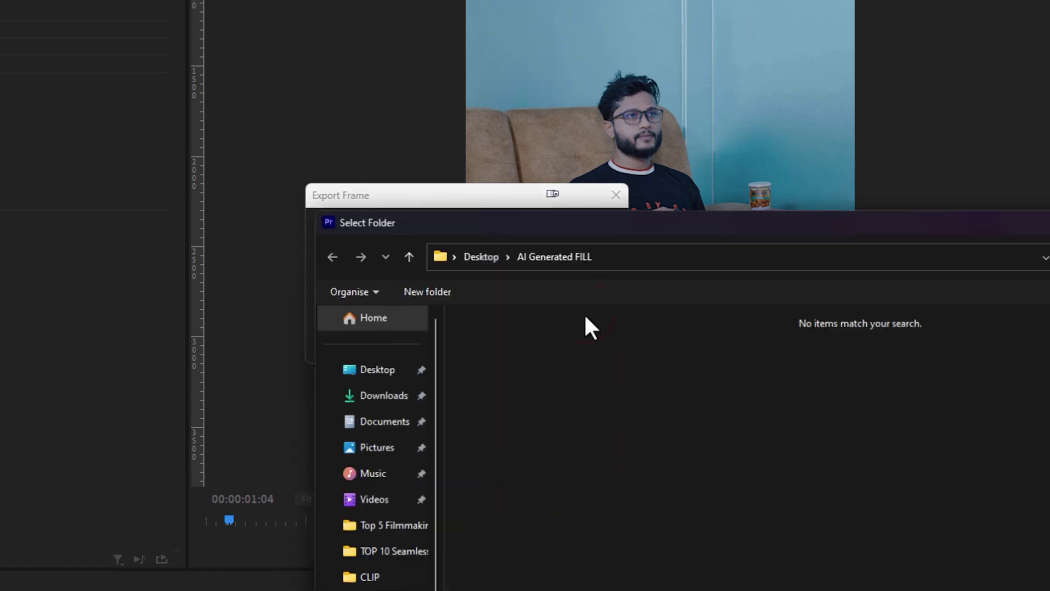
click(830, 559)
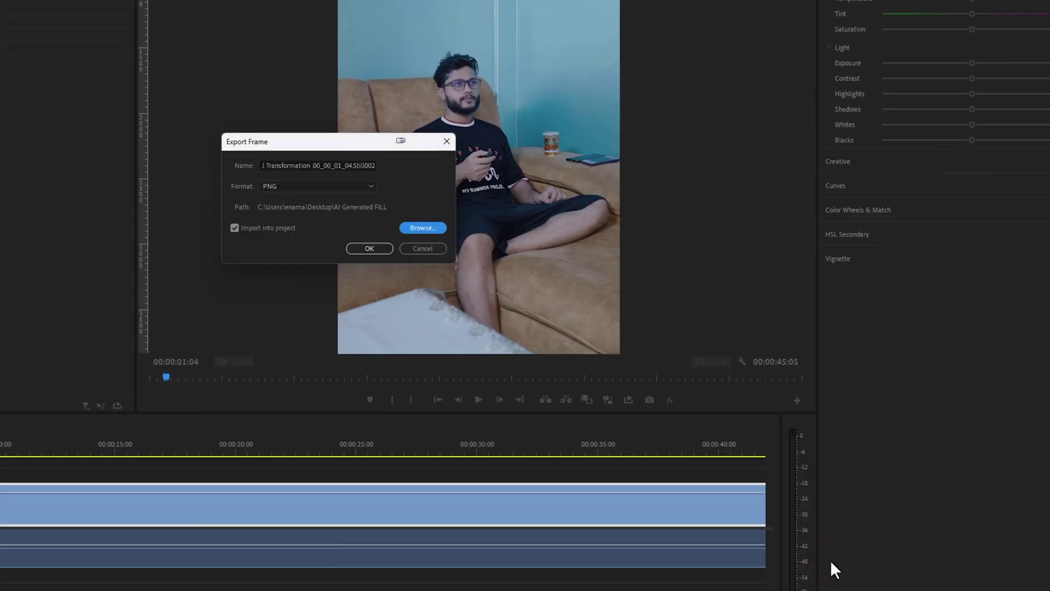
click(379, 249)
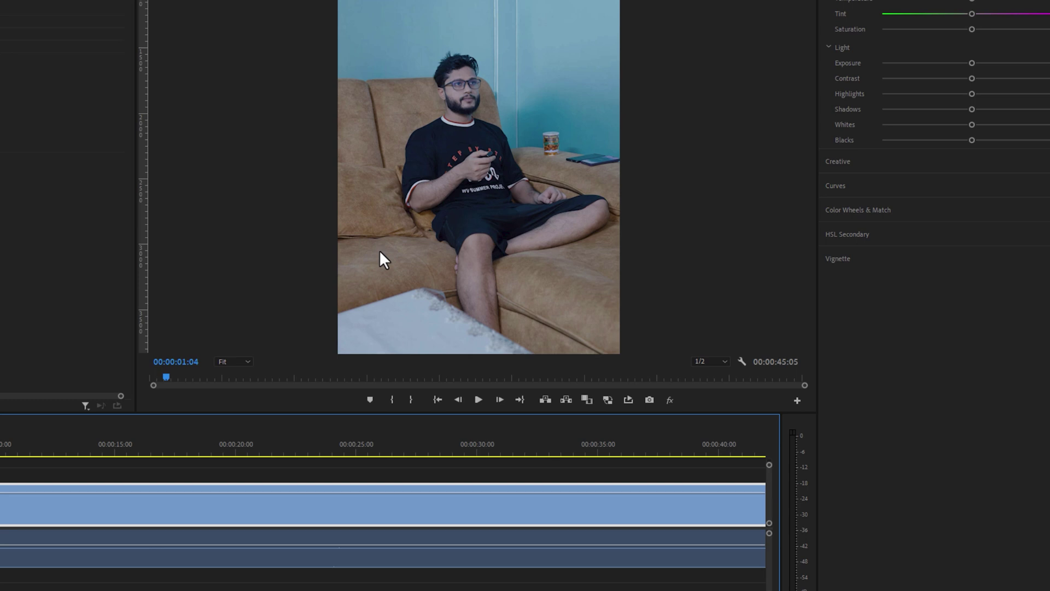
Step: Start Creative Cloud by searching 'crea', then launch Photoshop (Beta) from the Beta apps list
key(super)
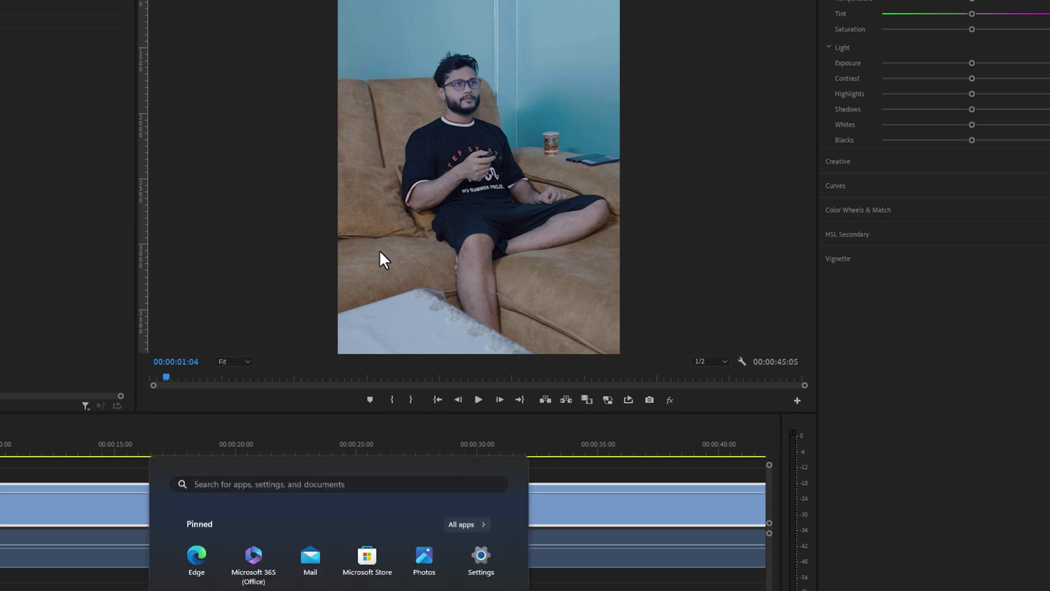
text(crea)
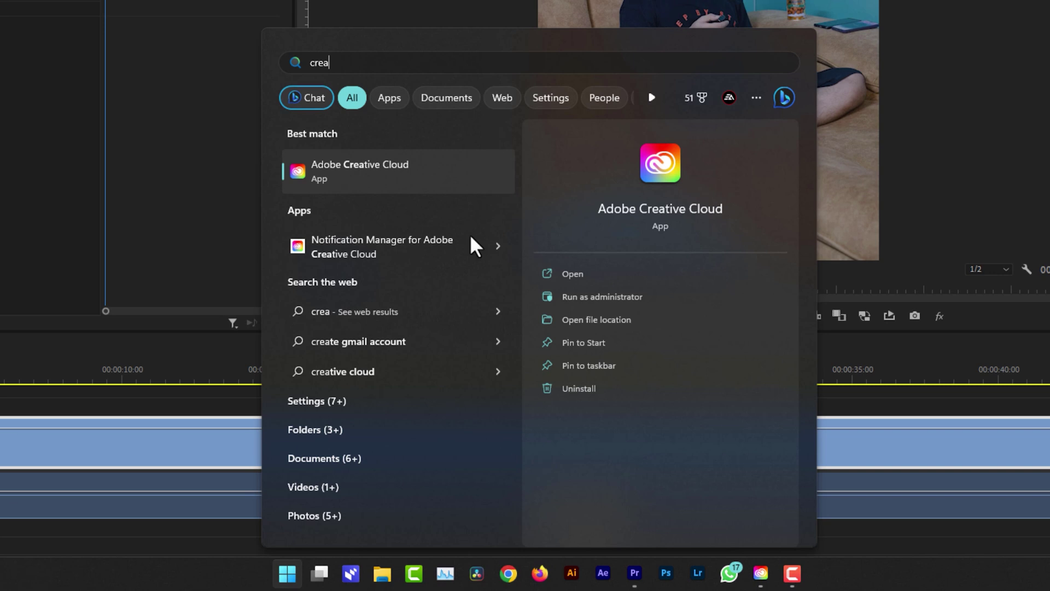
click(455, 167)
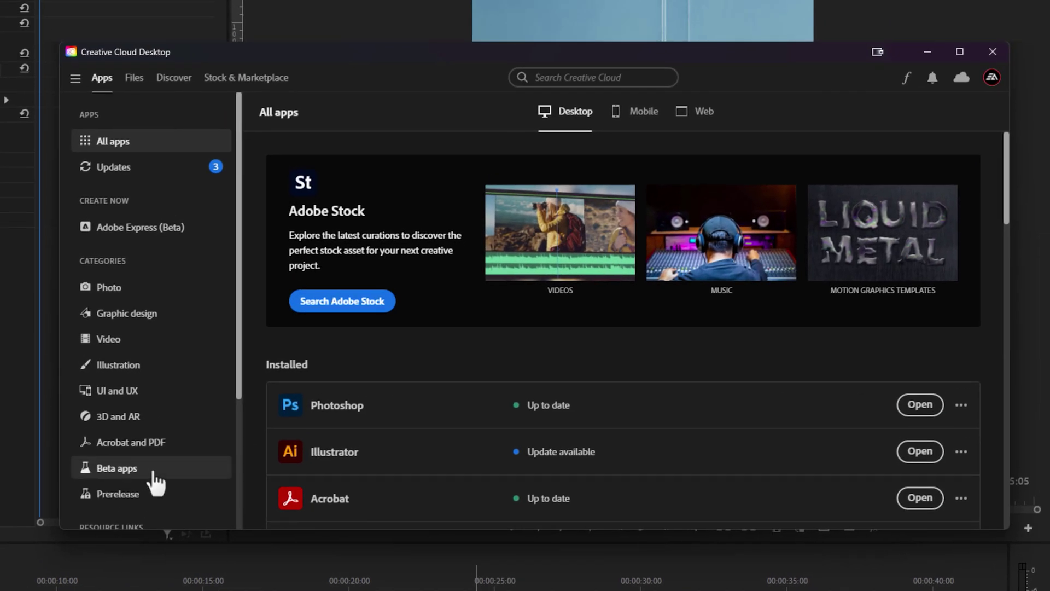
click(185, 364)
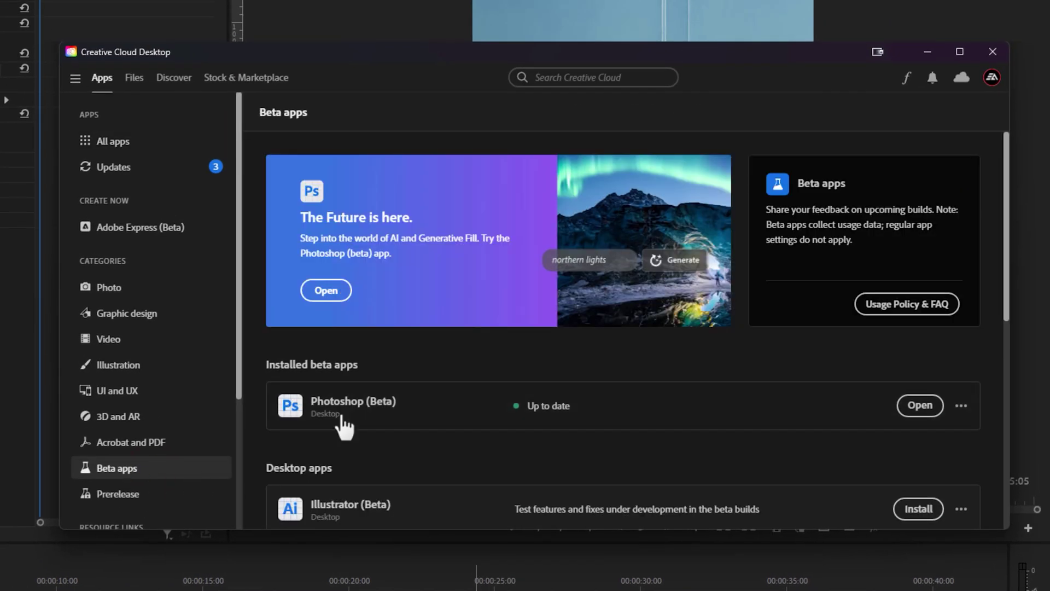
click(920, 417)
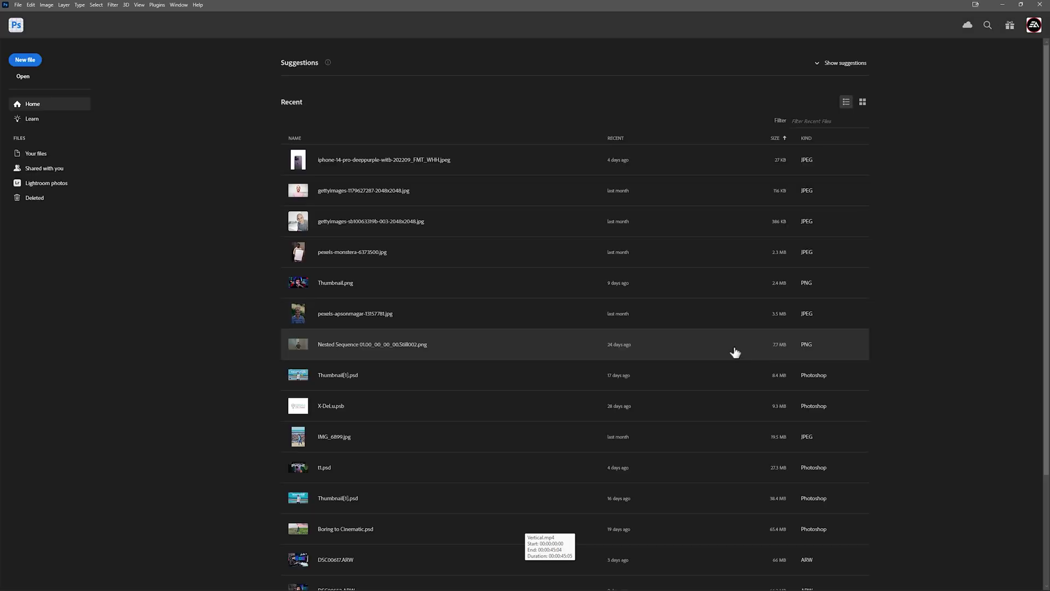
Step: Open the exported Still002 PNG from Desktop > AI Generated FILL
click(24, 81)
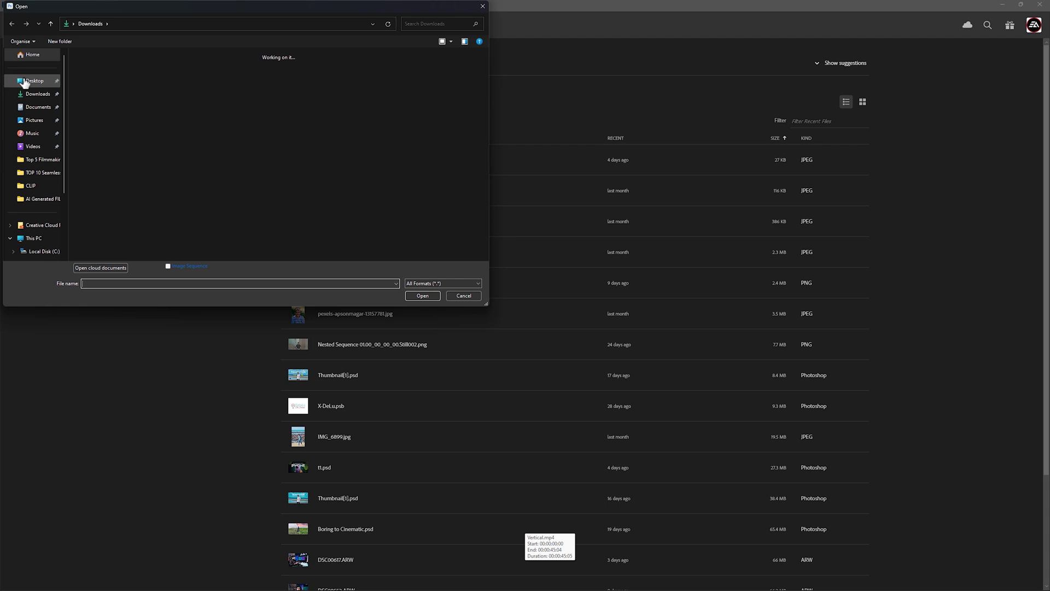
click(24, 81)
click(430, 294)
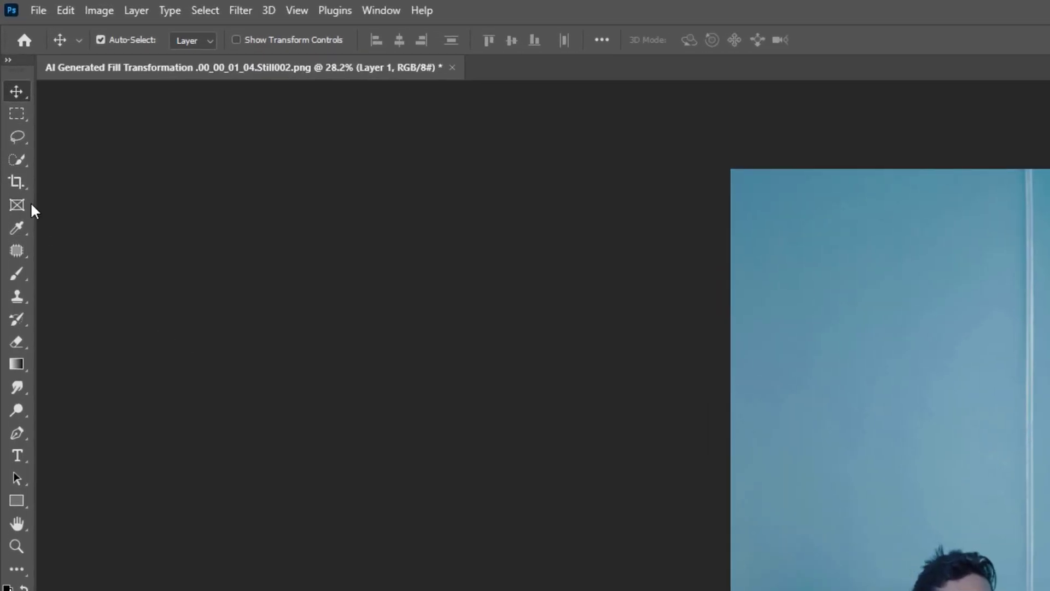
Step: Crop the canvas out to a 16:9 frame around the photo and marquee the empty left area
click(8, 85)
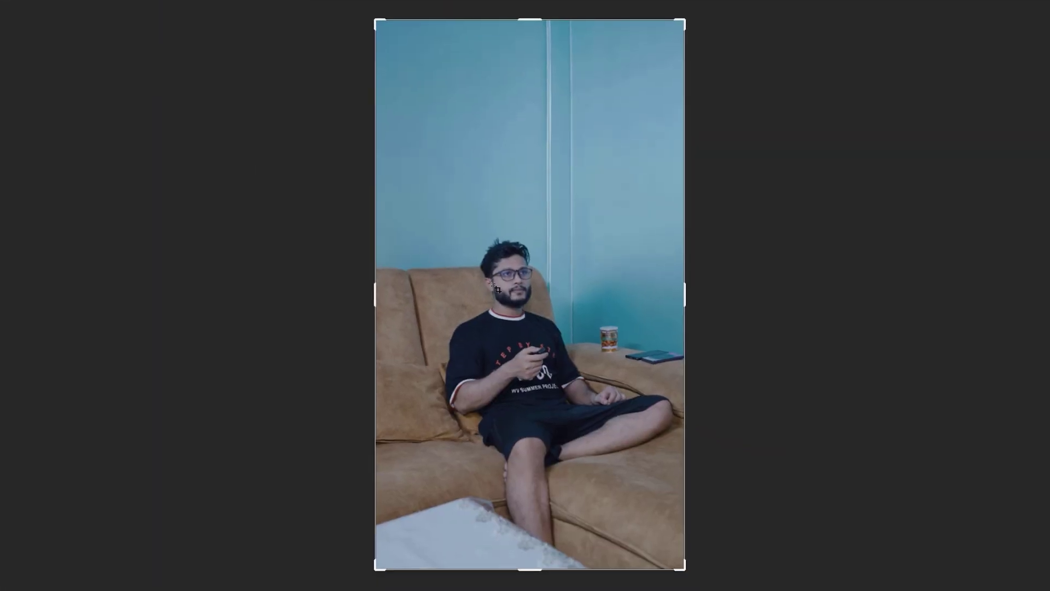
right_click(659, 413)
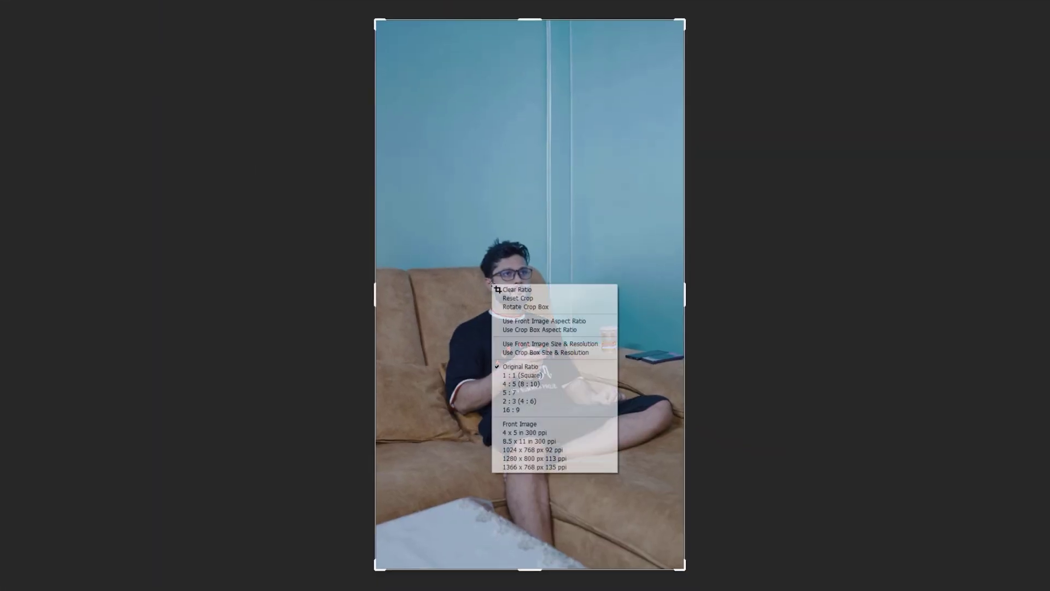
click(531, 411)
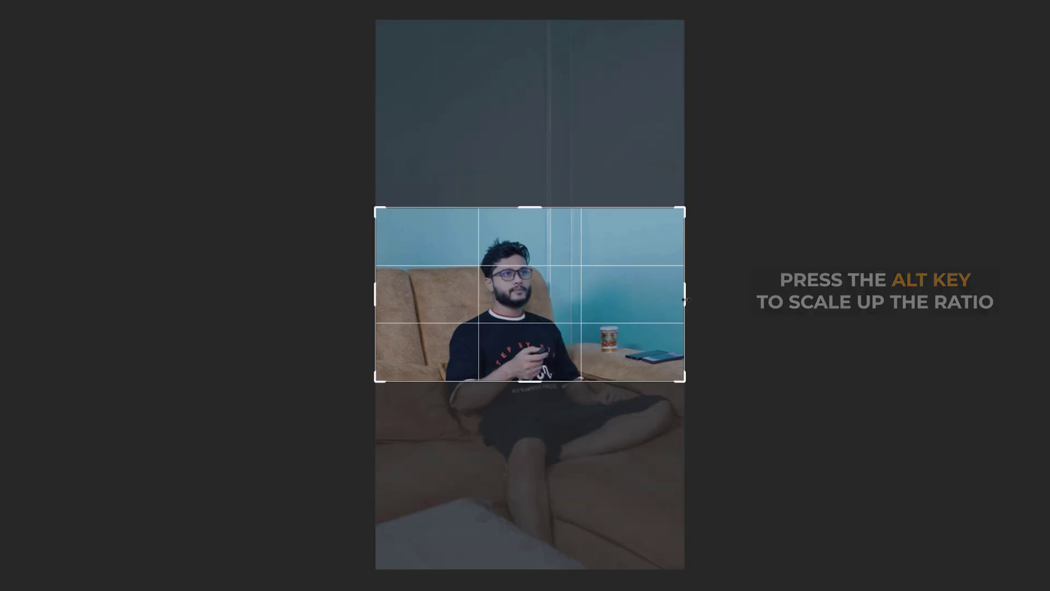
drag(686, 300, 1019, 328)
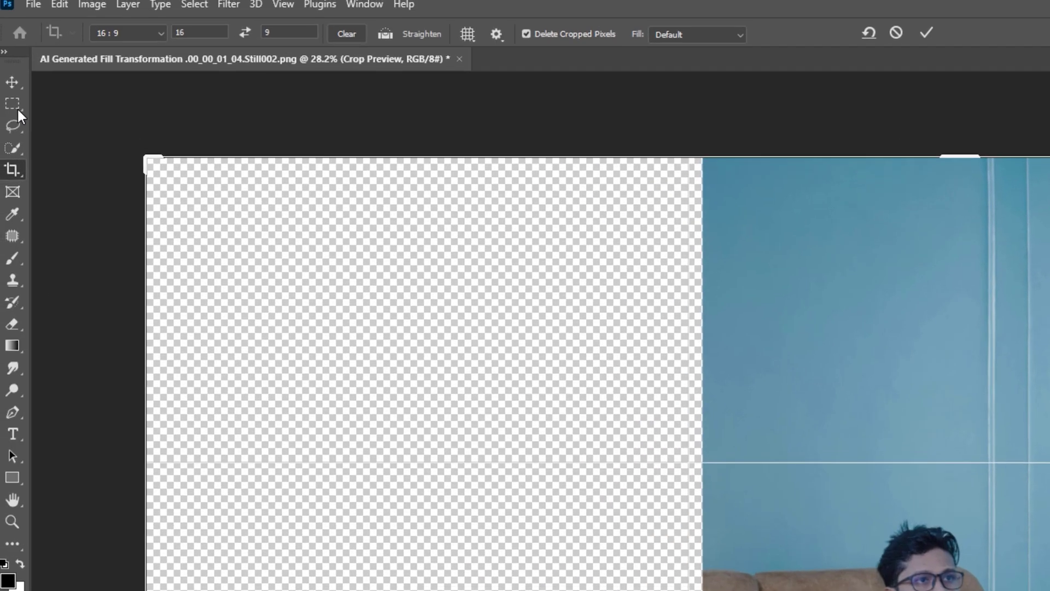
click(19, 112)
drag(67, 37, 348, 541)
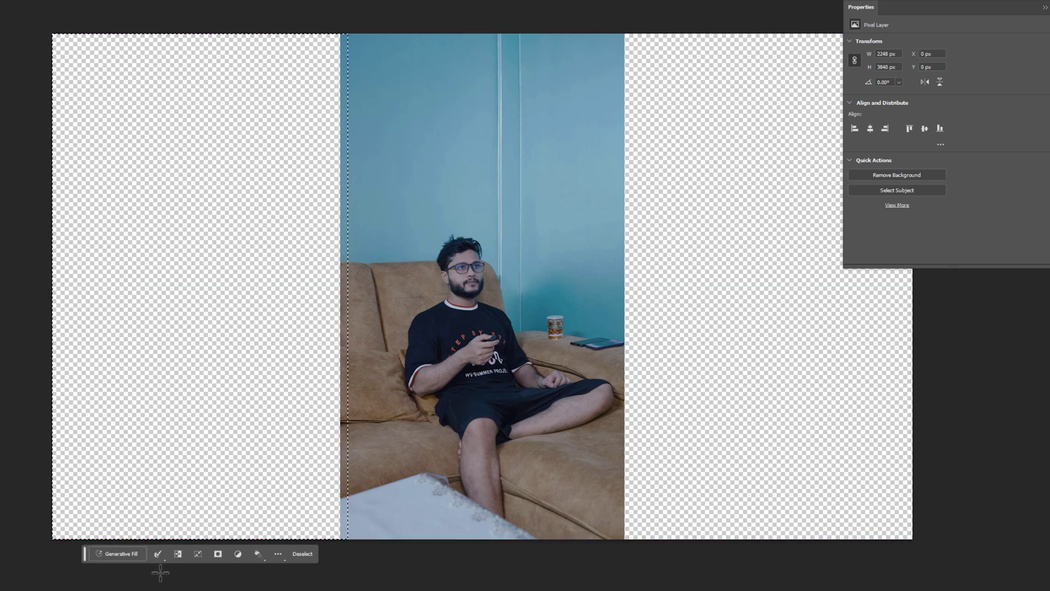
Step: Run a promptless Generative Fill on the left gap, regenerate, and keep the first variation
click(134, 552)
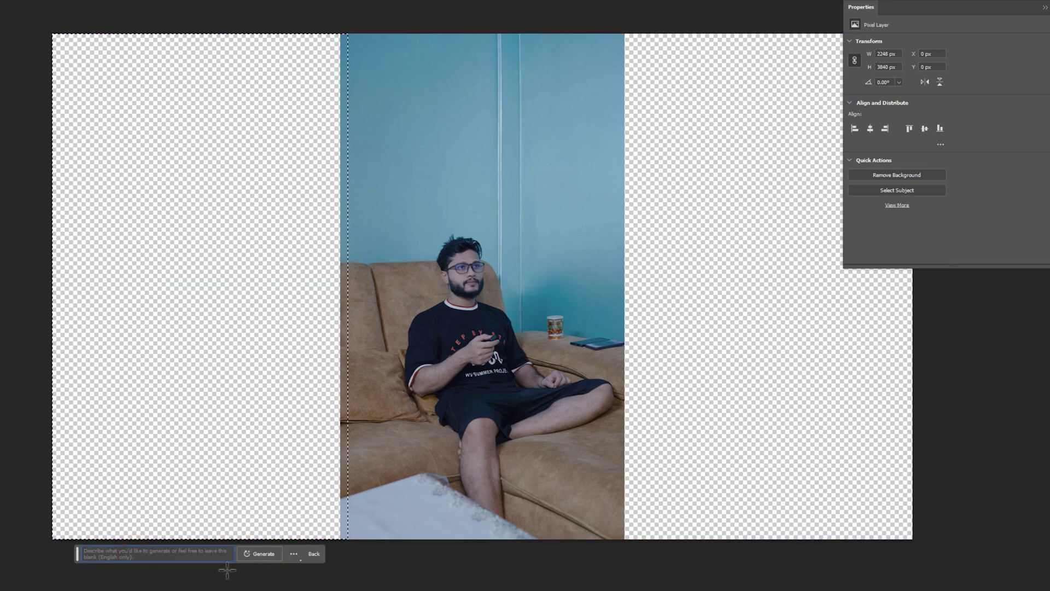
click(275, 556)
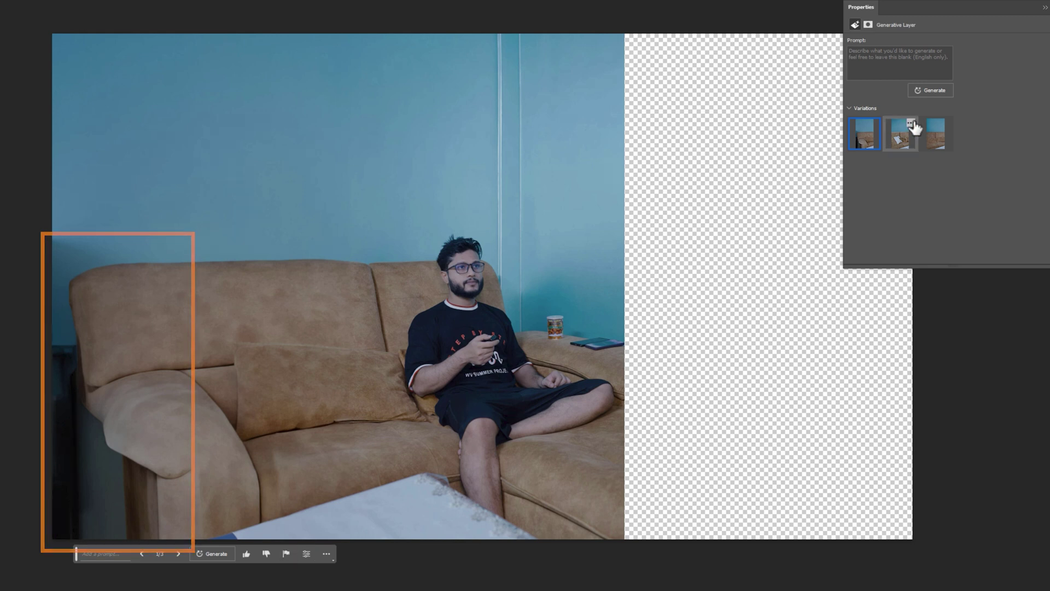
click(901, 138)
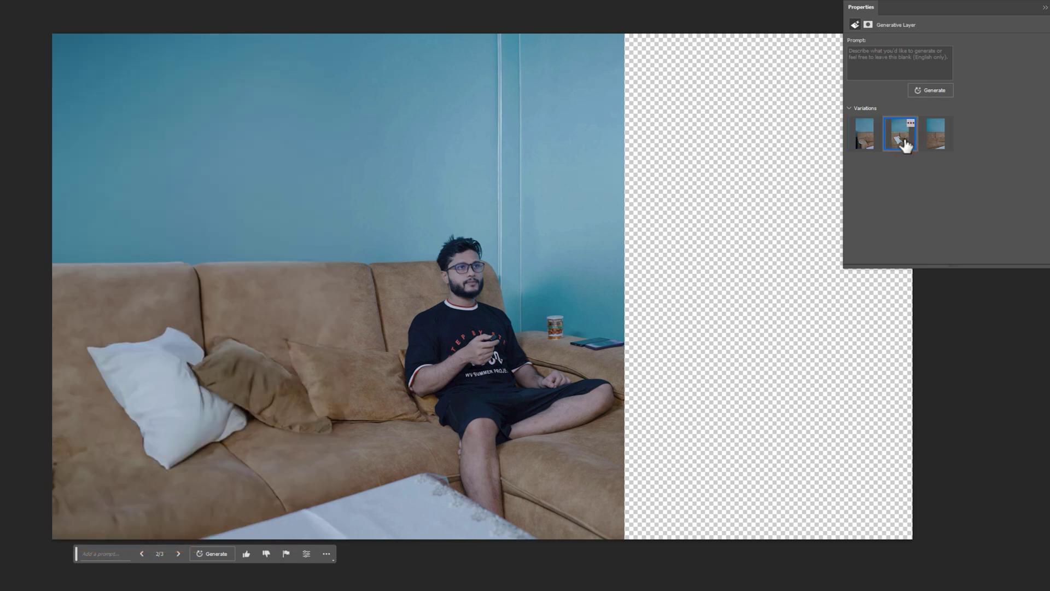
click(935, 148)
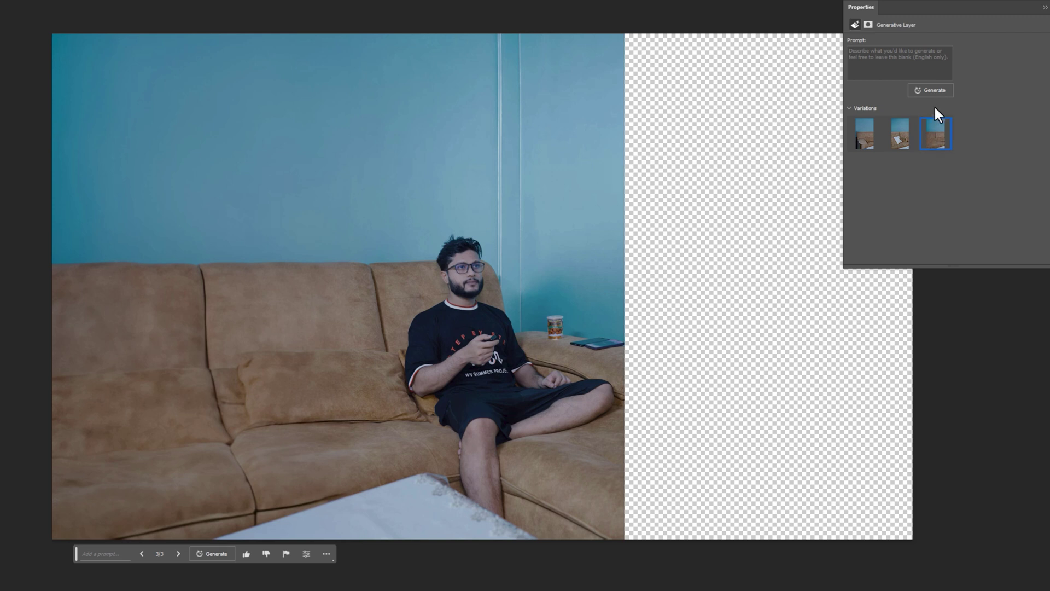
click(934, 90)
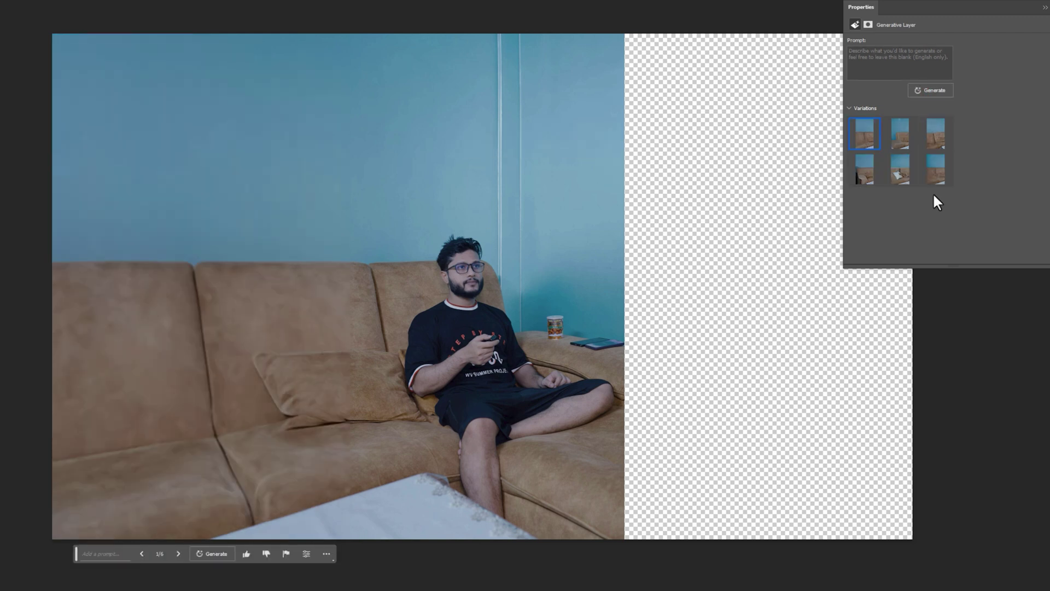
click(908, 143)
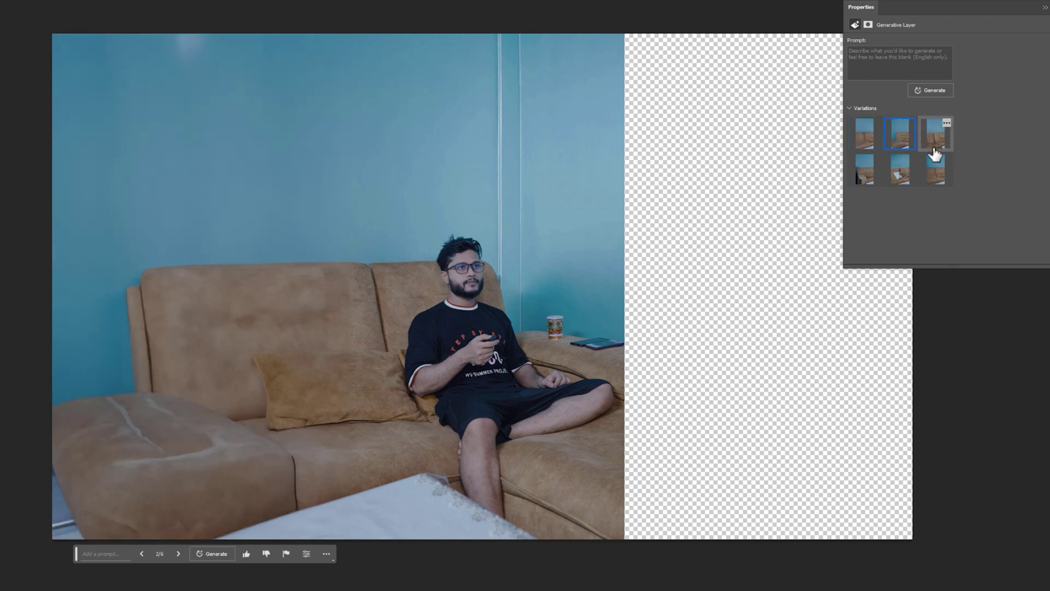
click(935, 145)
click(863, 143)
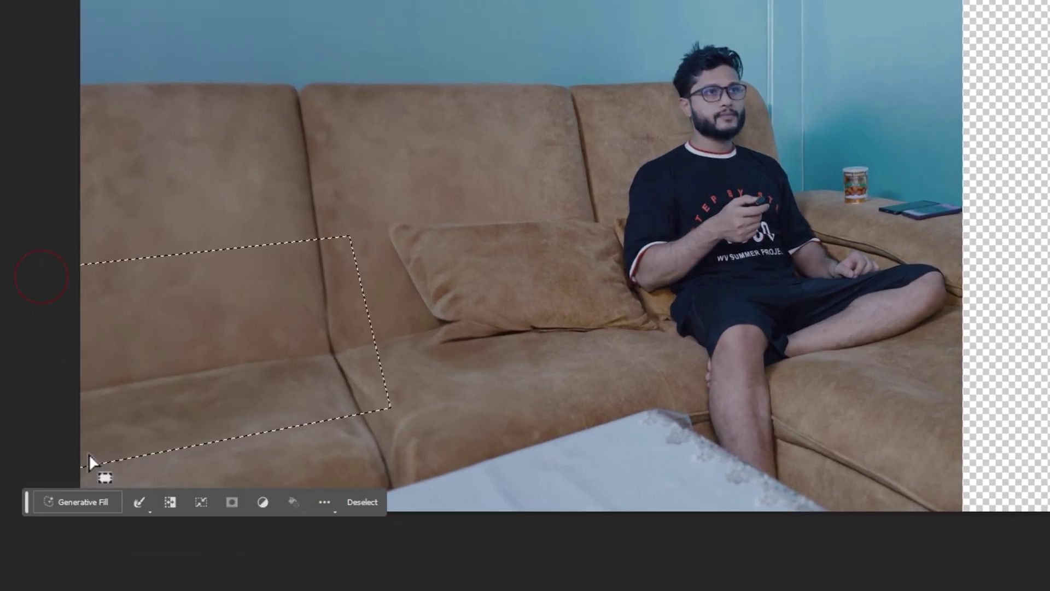
Step: Generate a 'Pillow' on the selected left sofa seat and preview its variations
click(92, 498)
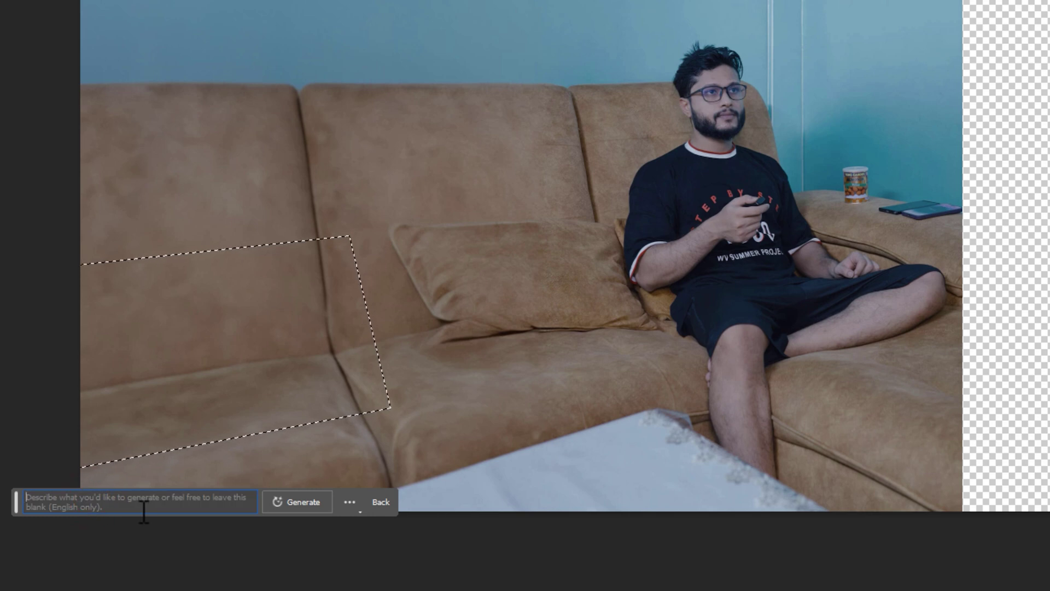
text(Pillow)
key(Return)
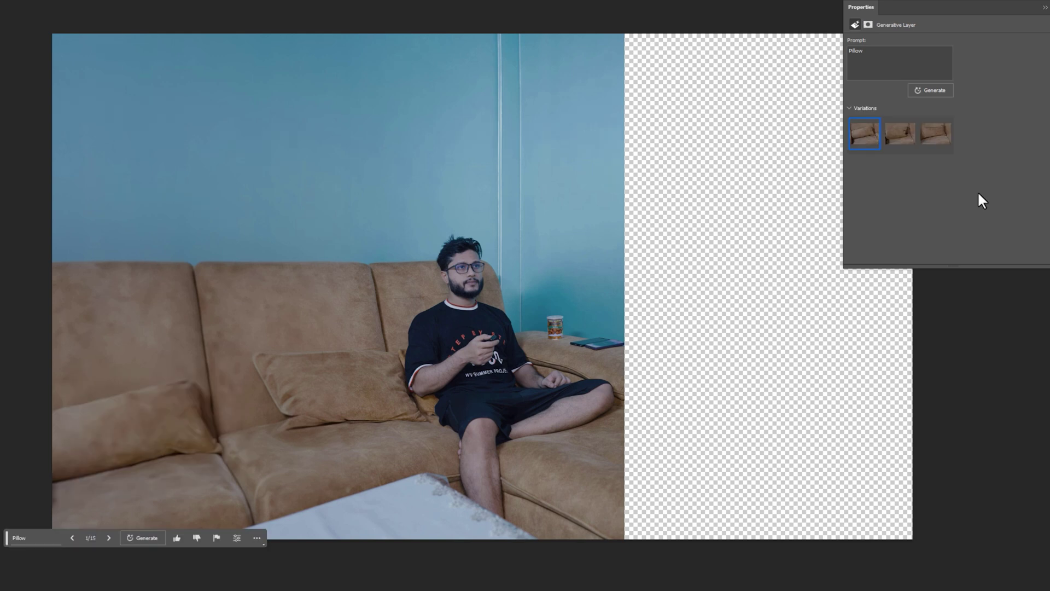
click(902, 140)
click(923, 140)
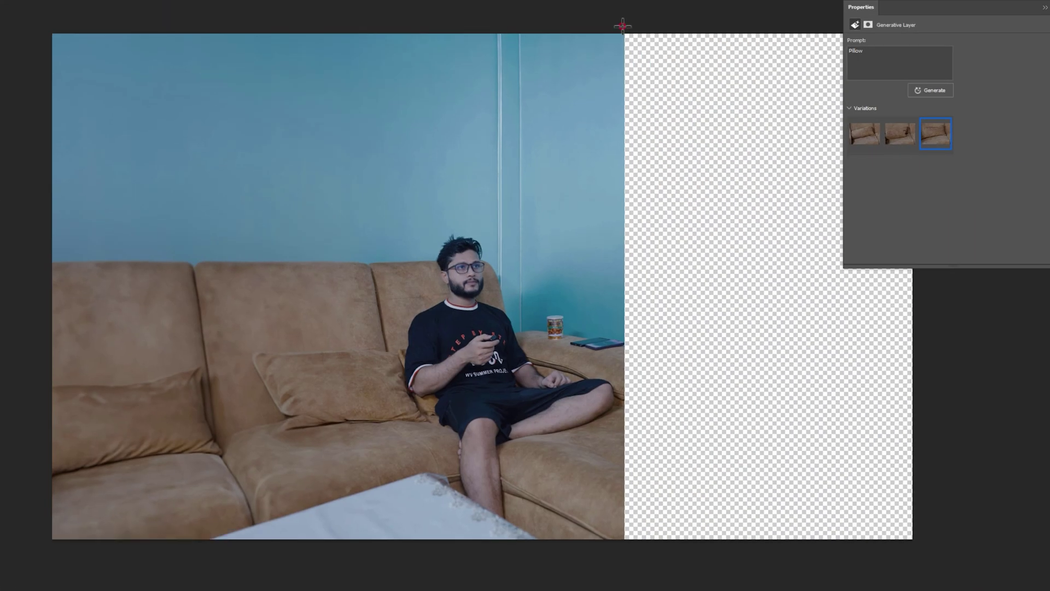
Step: Marquee the empty right side, fill it with a promptless Generative Fill, and preview the variations
drag(624, 25, 973, 580)
click(698, 555)
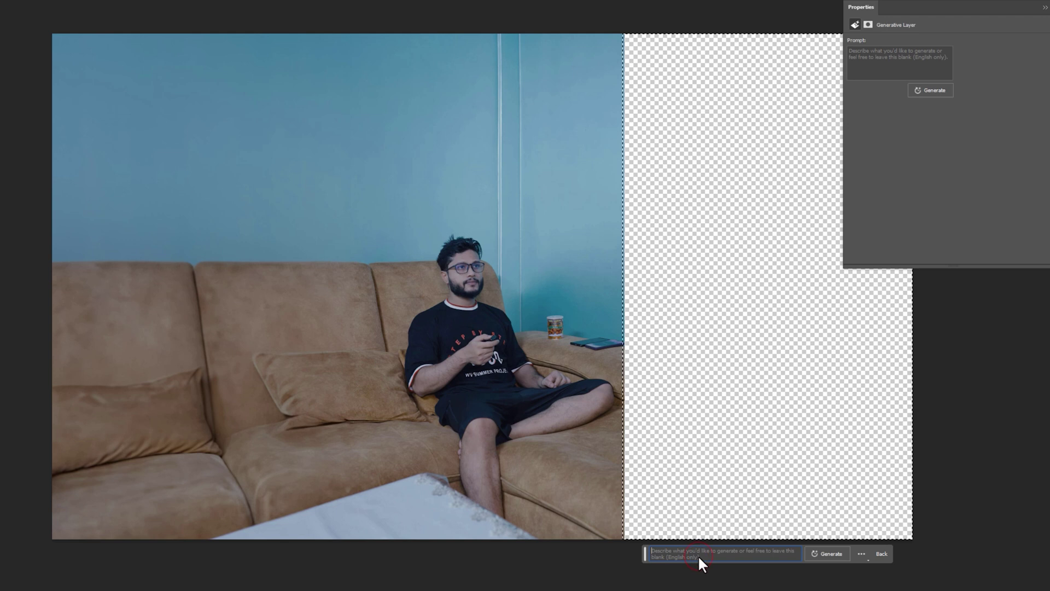
click(828, 559)
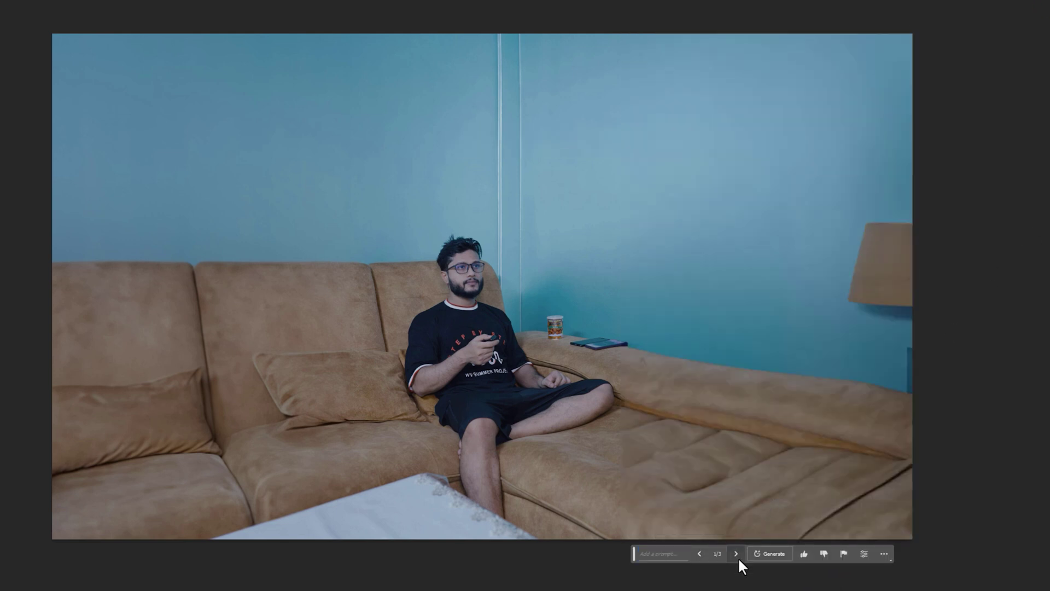
click(736, 553)
click(736, 553)
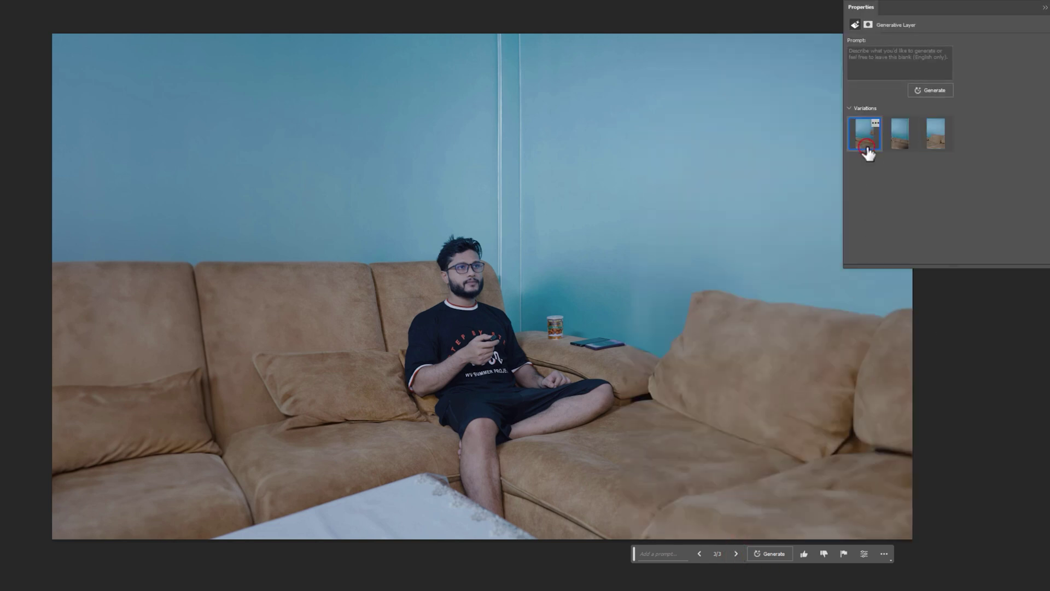
Step: Generate a fresh set of right-side variations and keep the first, with the long chaise
click(866, 146)
click(936, 89)
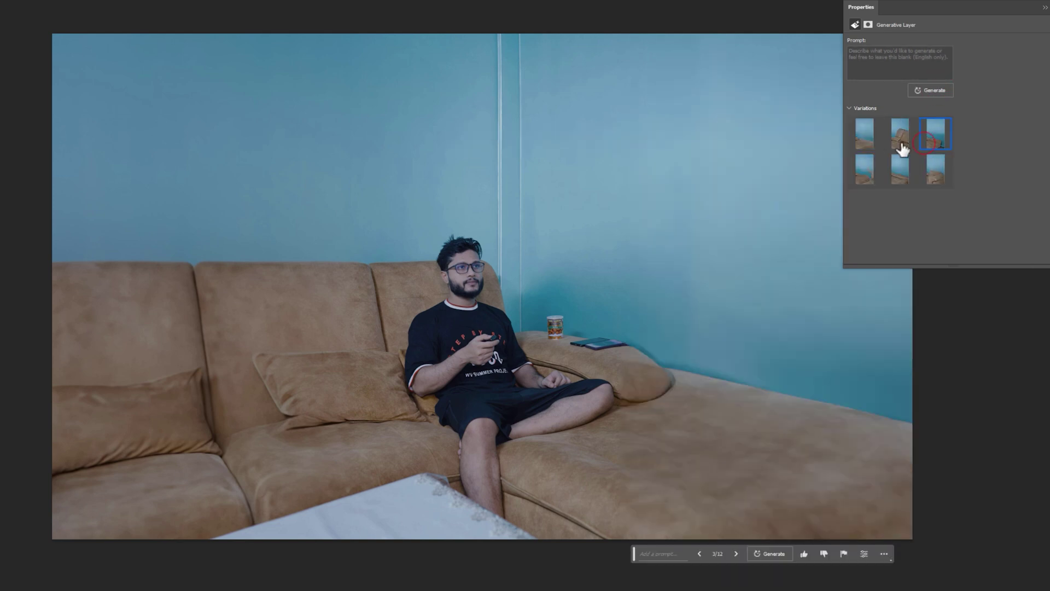
click(869, 147)
click(1045, 8)
Step: Marquee the right wall, generate 'A big window', and settle on the third variation
drag(647, 34, 929, 425)
click(700, 447)
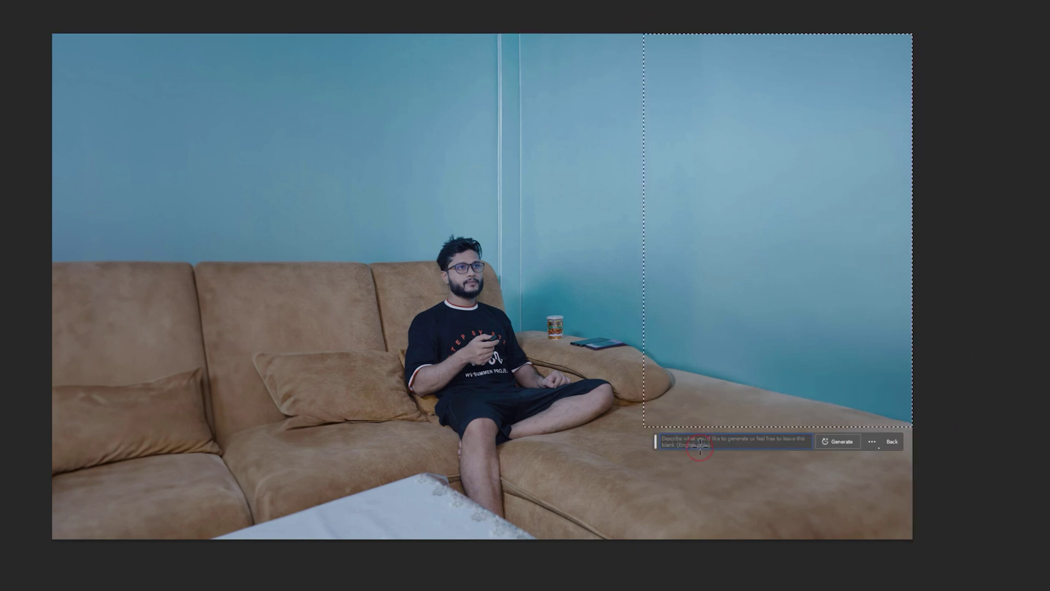
text(A big window)
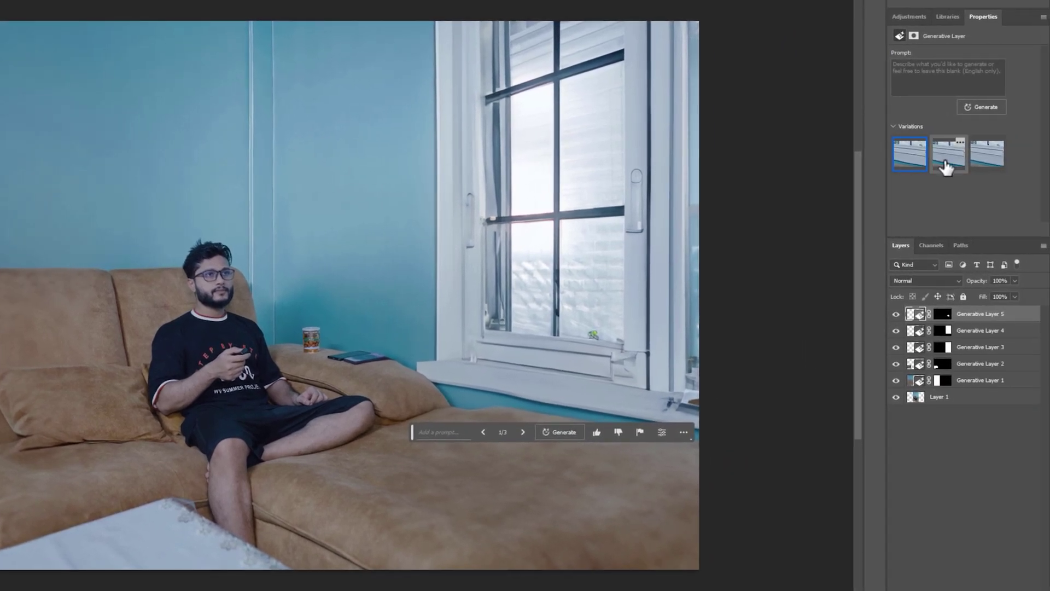
click(945, 167)
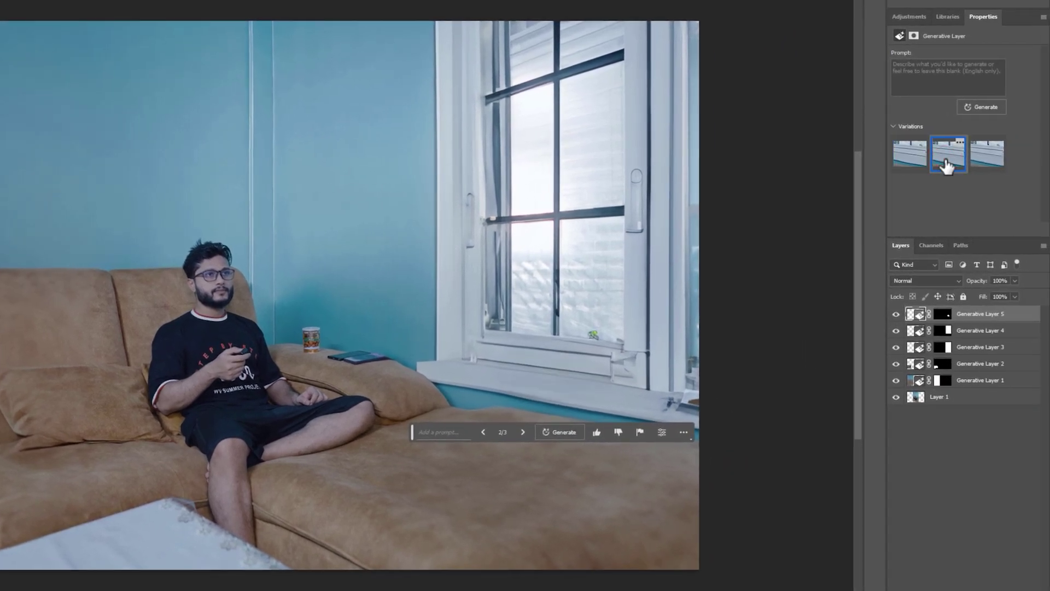
click(984, 164)
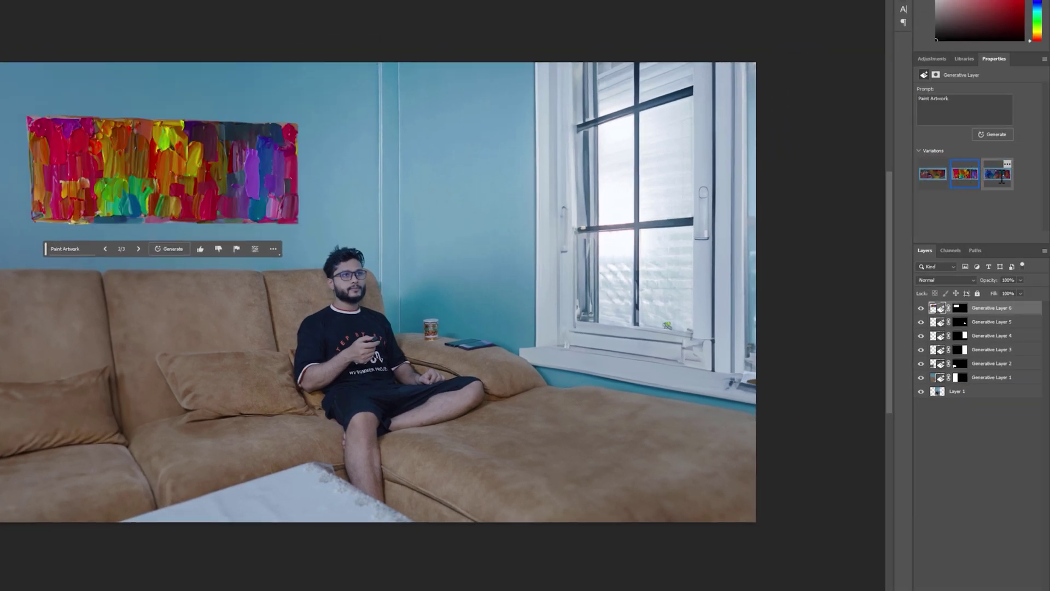
Step: Try the third 'Paint Artwork' result, regenerate, and keep the colourful second painting
click(998, 175)
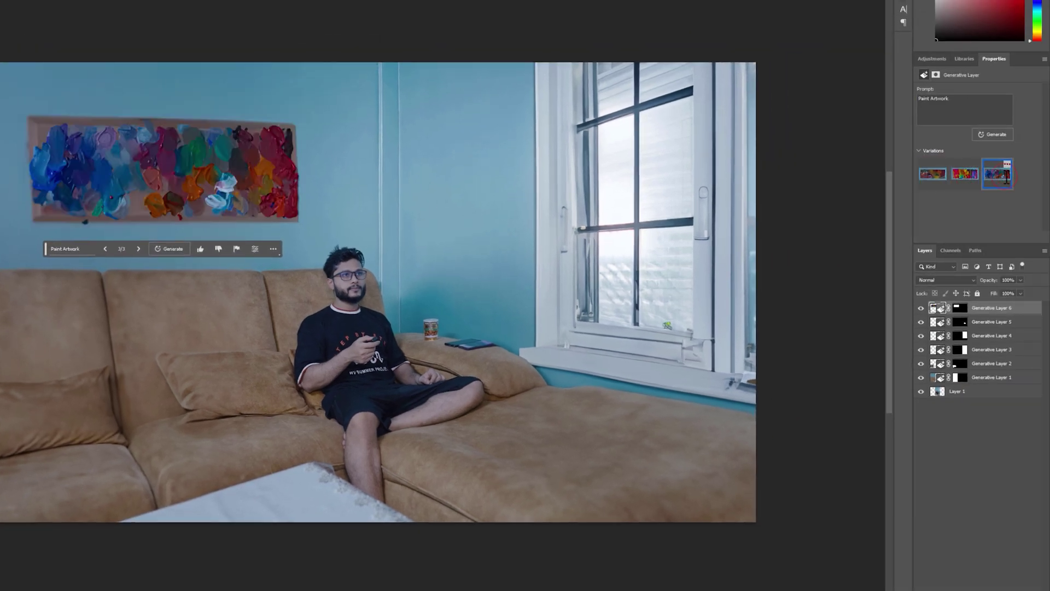
click(172, 248)
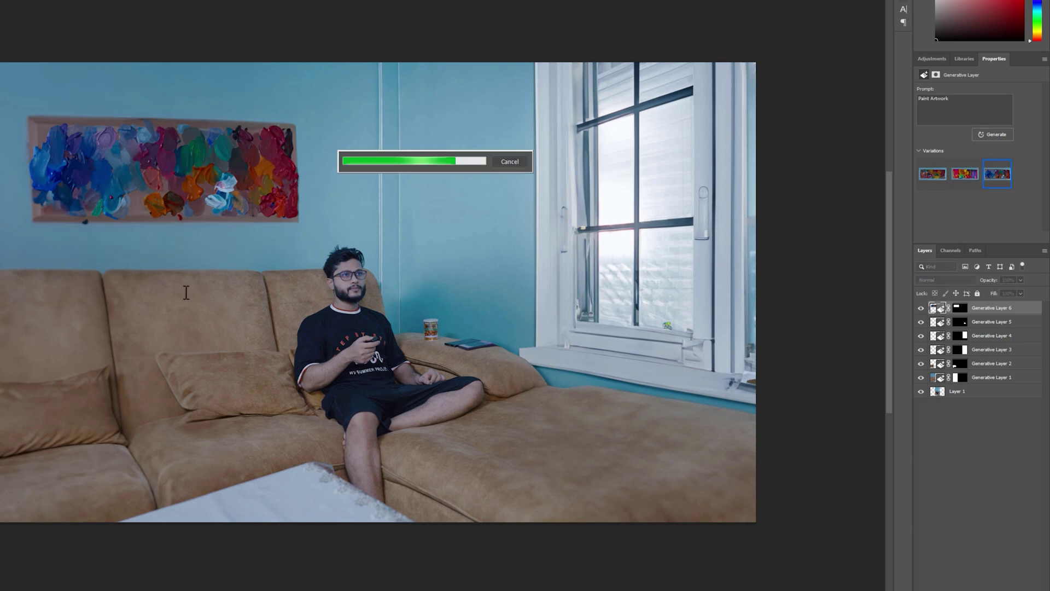
click(997, 174)
click(966, 175)
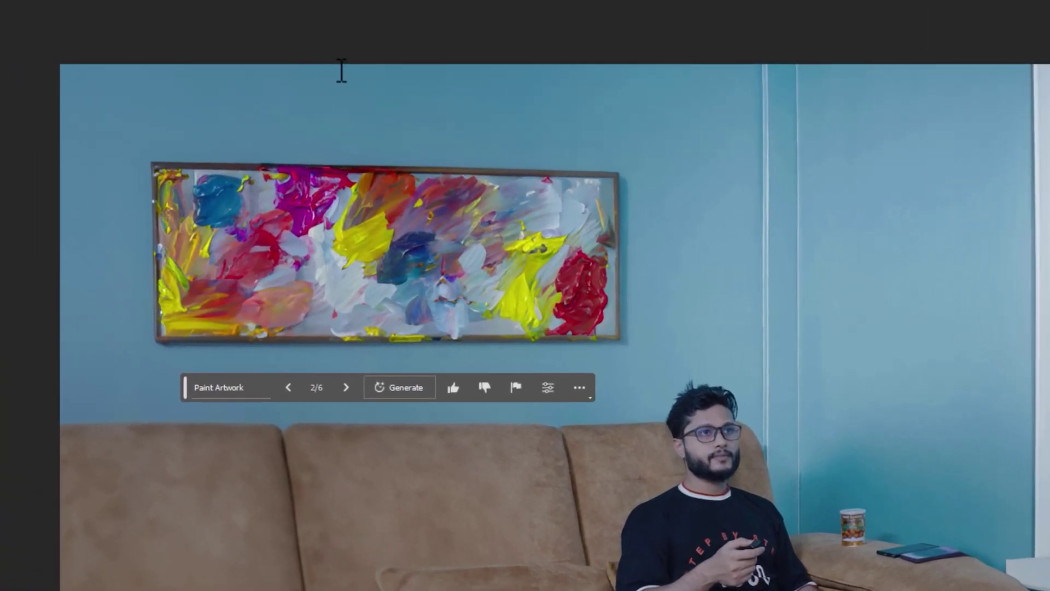
Step: Select the wall area above the painting and enter the generative fill prompt 'Hanging lamp'
mouse_move(132, 63)
mouse_down()
mouse_move(193, 116)
mouse_move(179, 116)
mouse_up()
drag(425, 158, 425, 158)
click(276, 181)
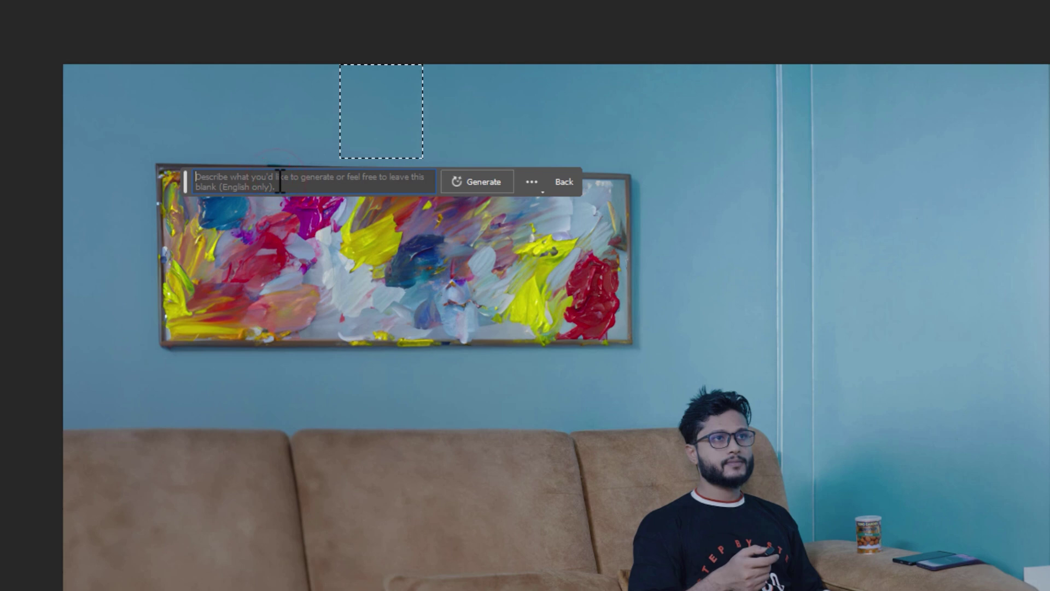
text(Hanging lamp)
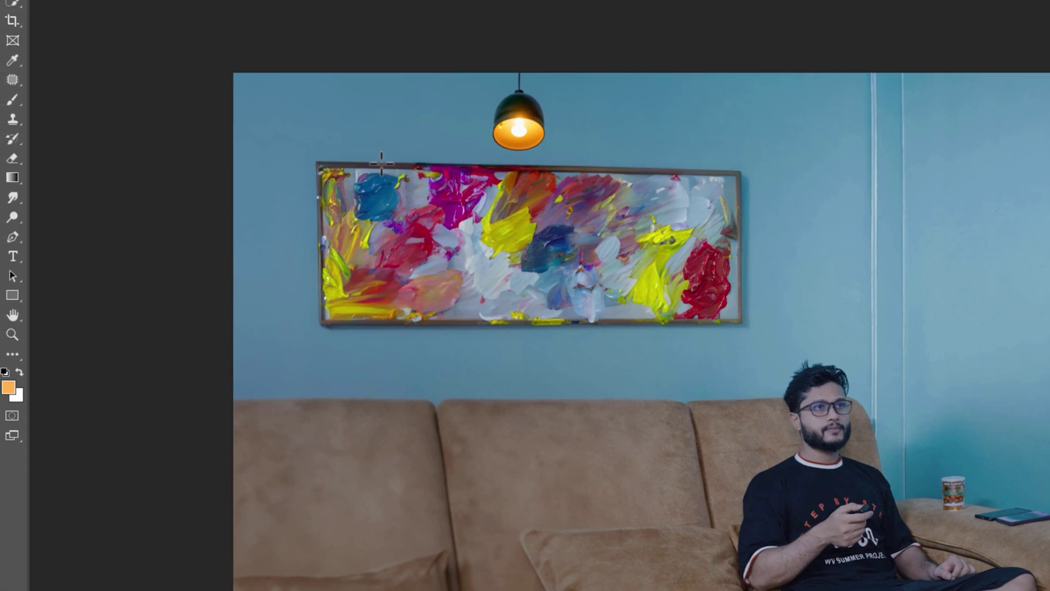
Step: Paint a large orange glow around the lamp with a brush and set its blend mode to Screen
click(15, 100)
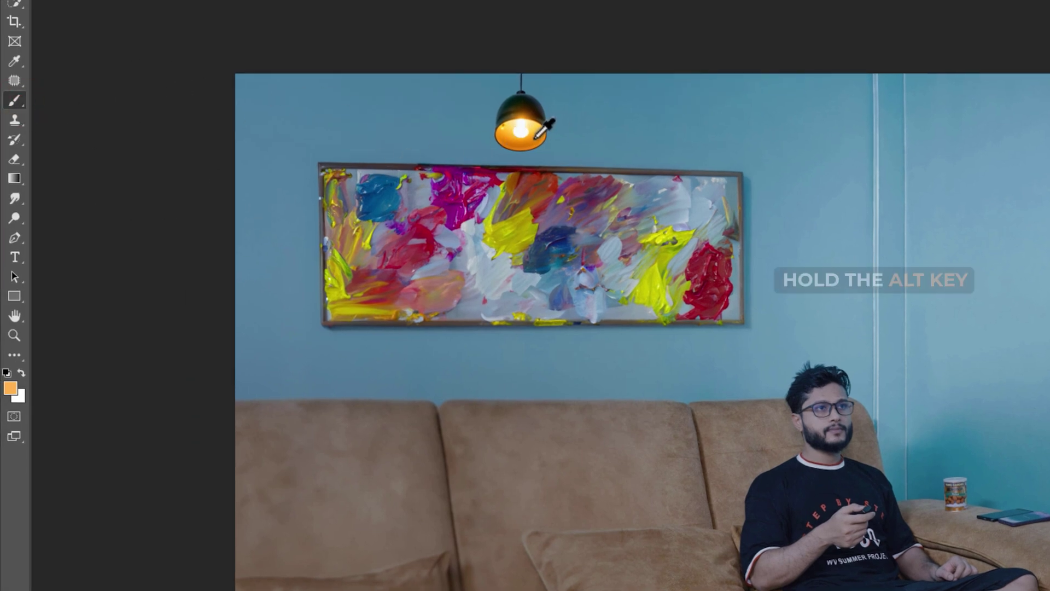
alt+click(527, 134)
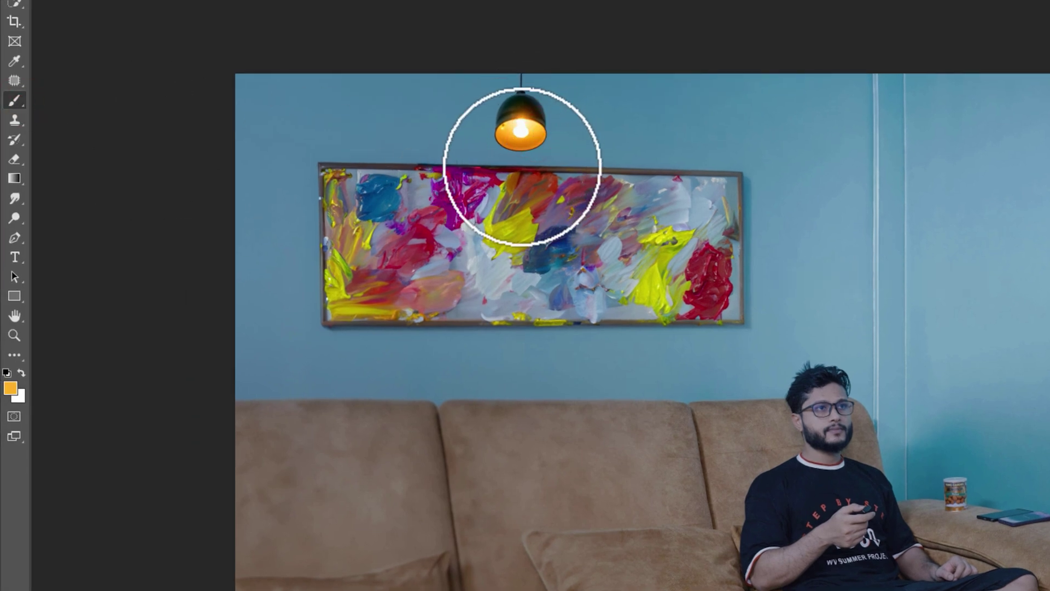
key(bracketright)
key(bracketright)
click(520, 172)
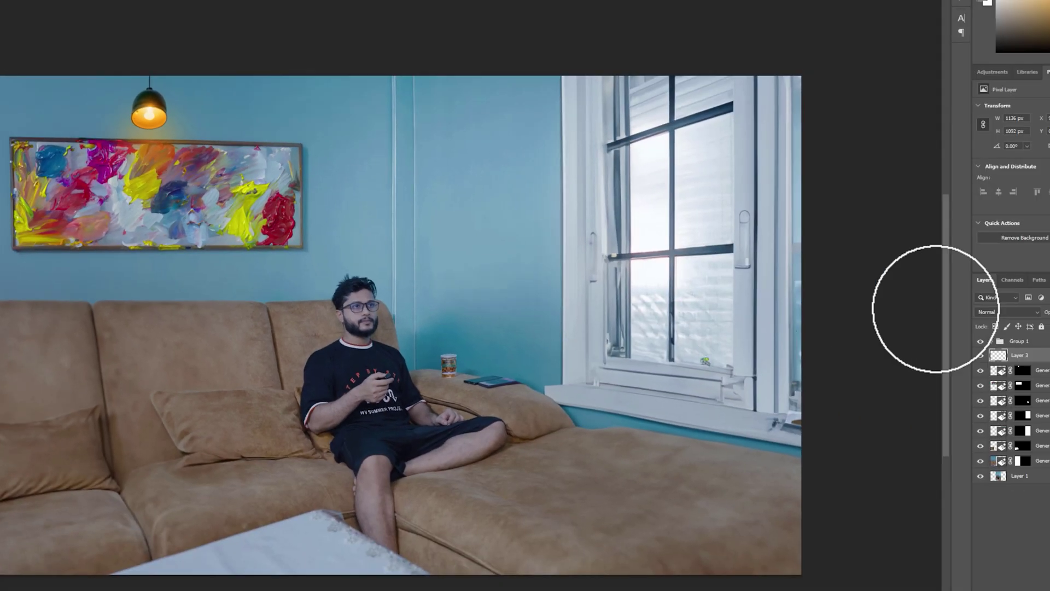
click(970, 302)
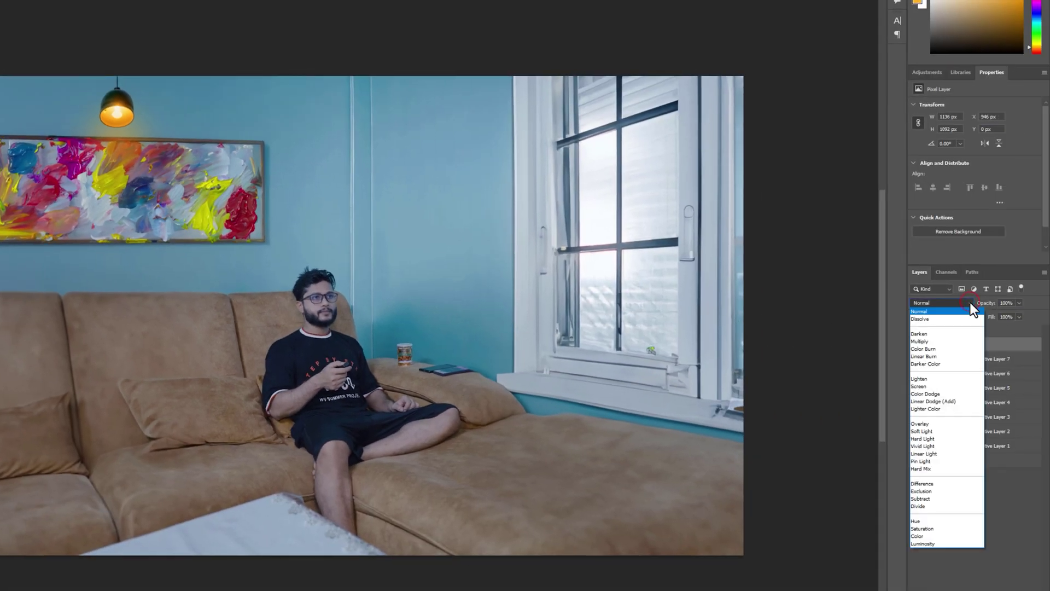
click(926, 388)
Step: Duplicate the glow layer, group both copies, and lower the group's opacity to 80%
key(ctrl+j)
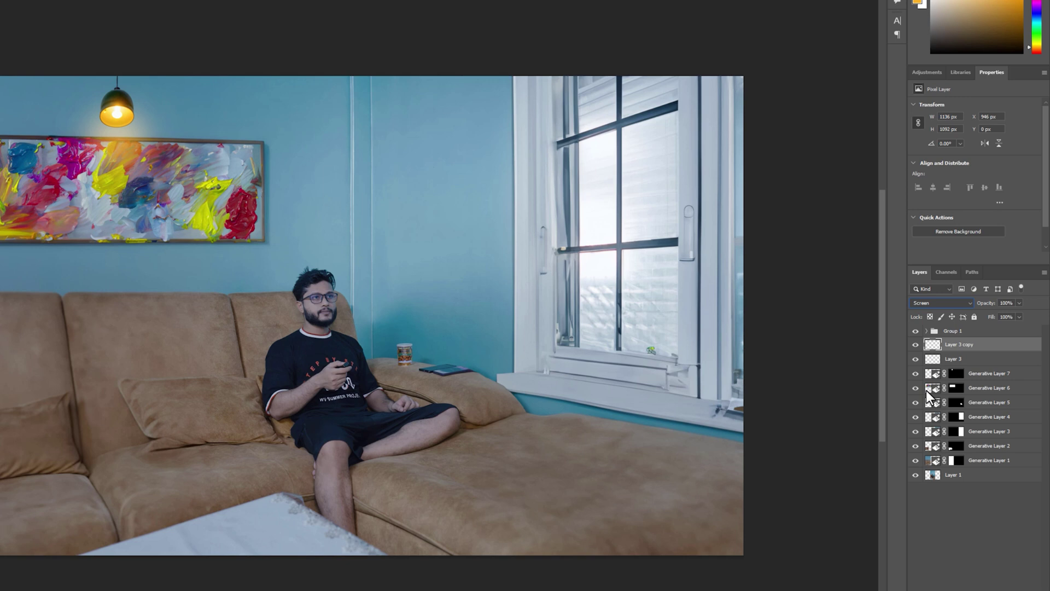
shift+click(954, 359)
key(ctrl+g)
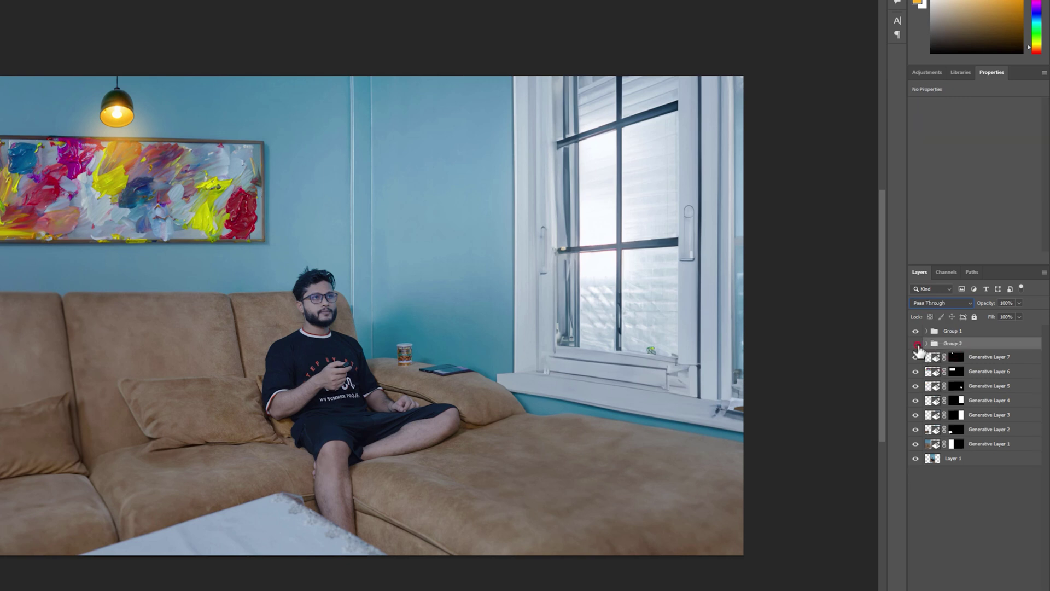
click(915, 343)
click(915, 343)
click(915, 343)
drag(1007, 315, 1011, 318)
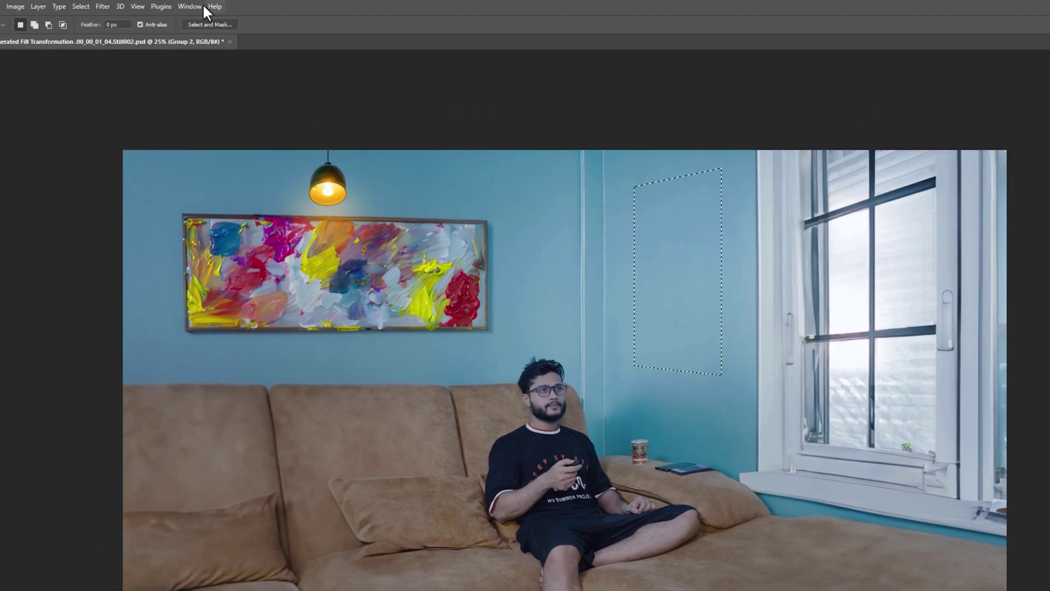
Step: Re-enable the Contextual Task Bar and generate 'wall decor' in the selected wall area
click(191, 6)
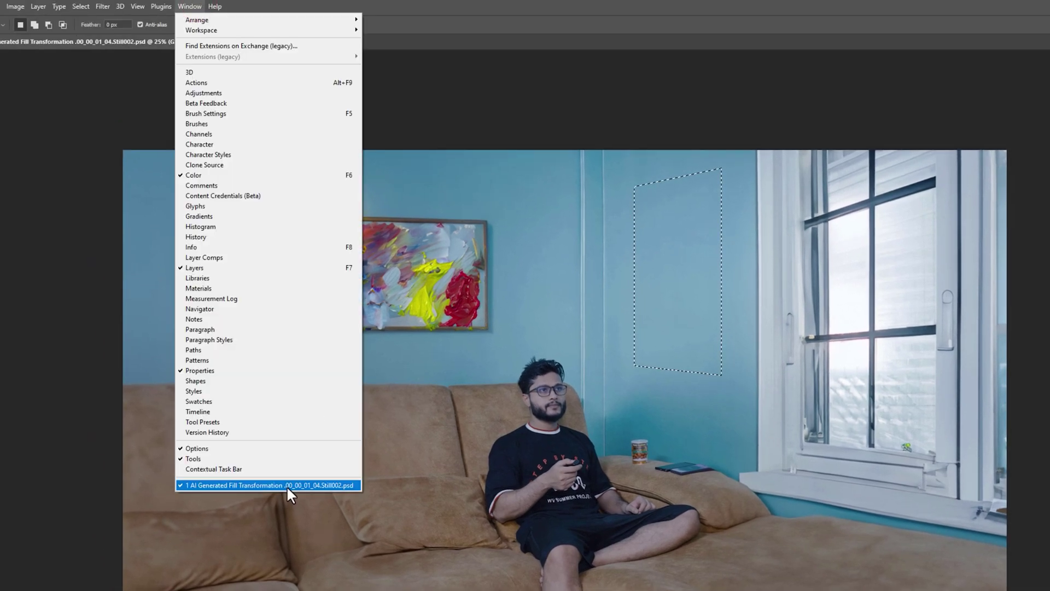
click(285, 469)
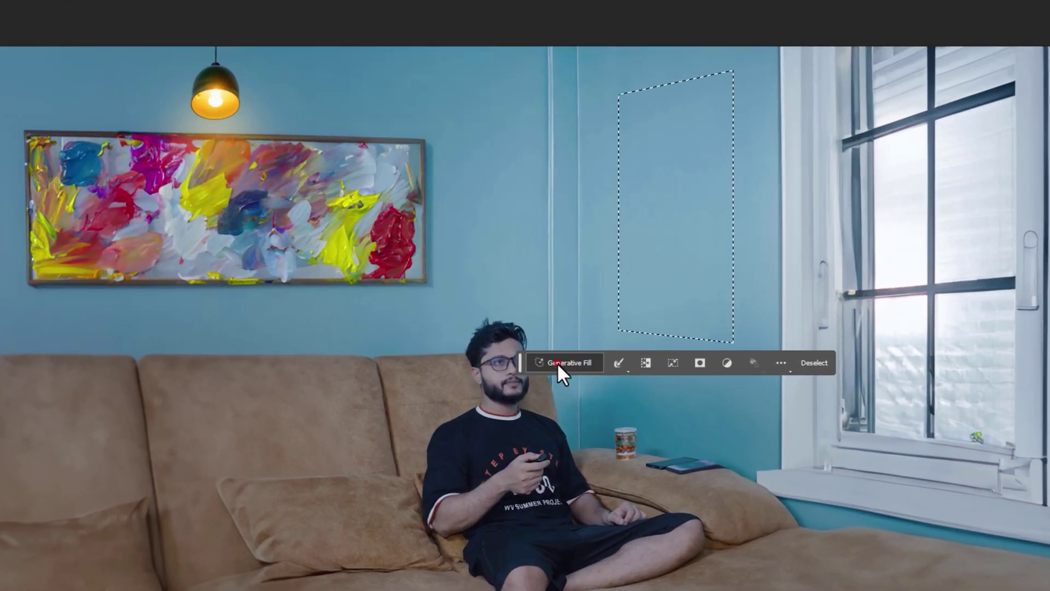
click(556, 362)
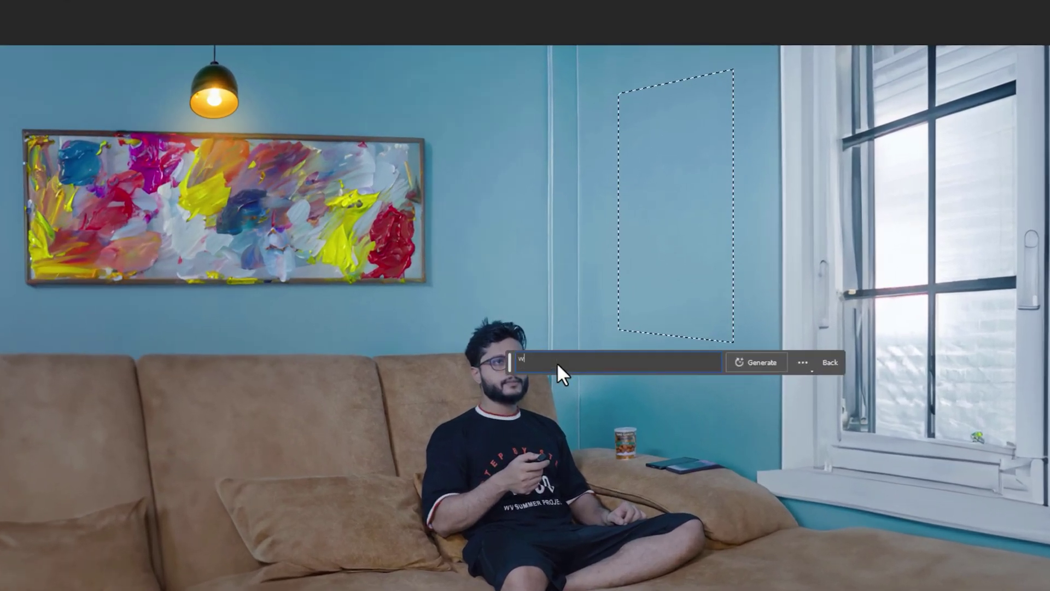
text(wall decor)
click(765, 355)
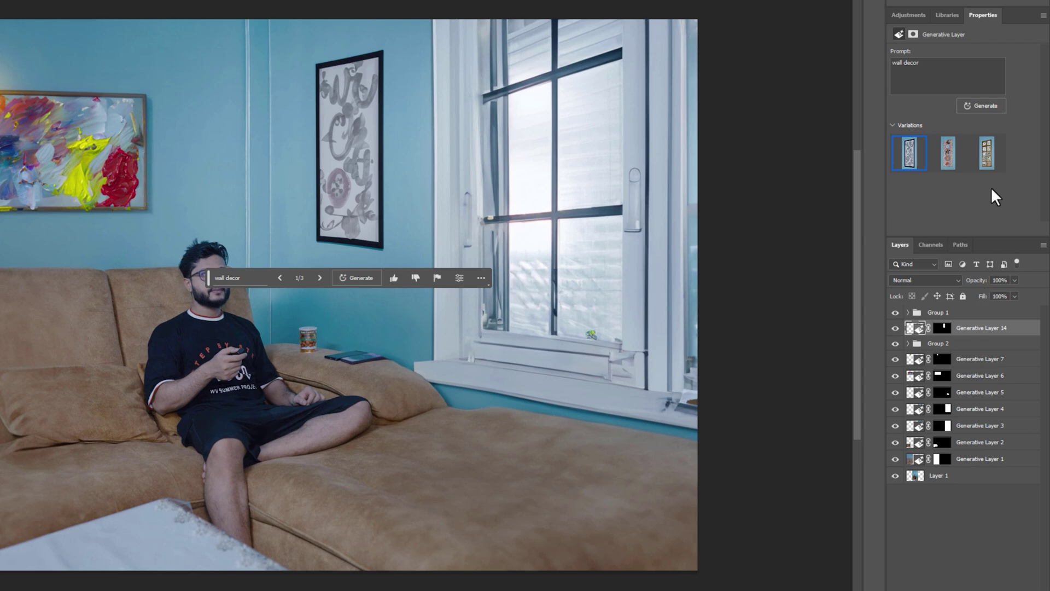
Step: Browse the wall decor variations and choose the line-art frame
click(987, 155)
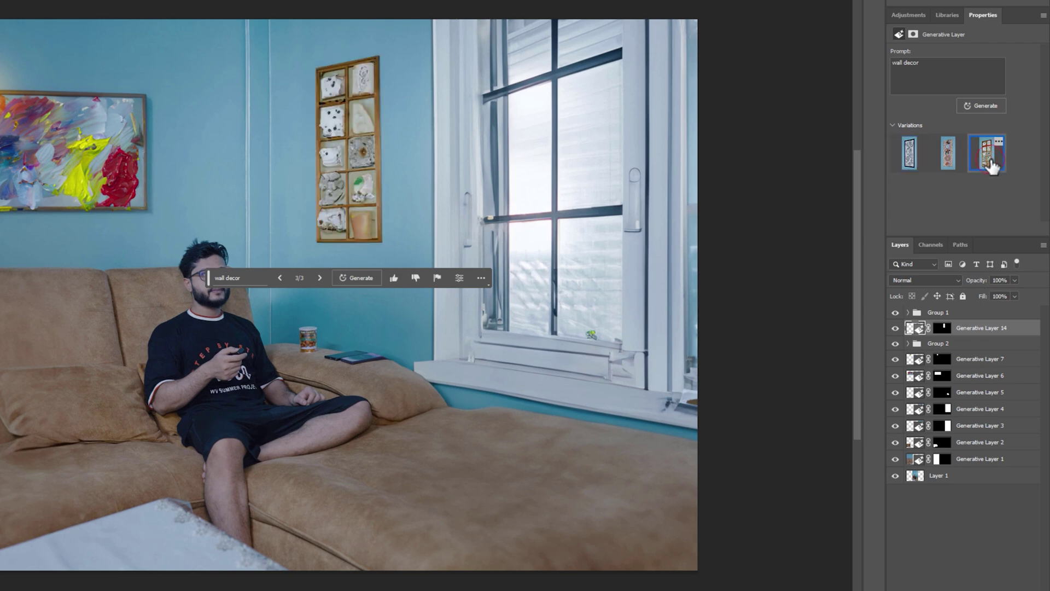
click(950, 164)
click(912, 160)
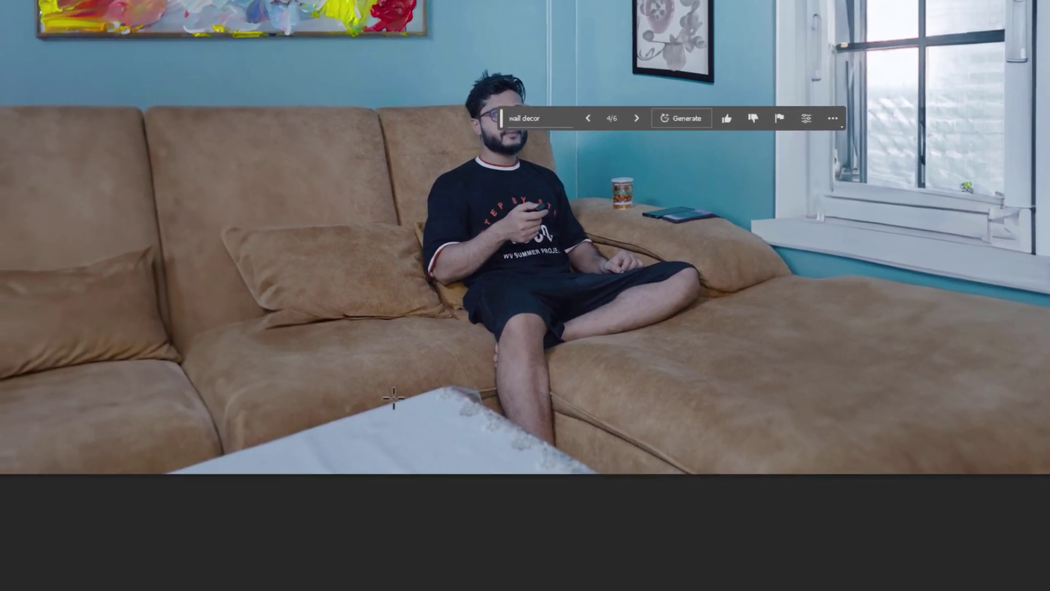
Step: Generate a 'table mug' on the table, then select a sofa spot for a book and zoom out
drag(387, 397, 457, 469)
click(330, 497)
text(table mug)
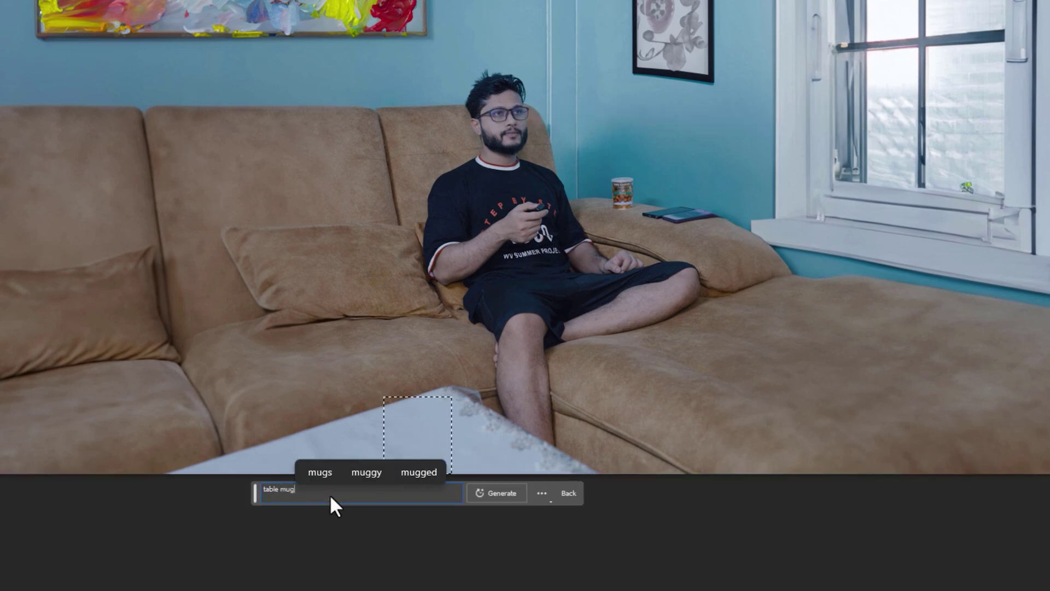
key(Return)
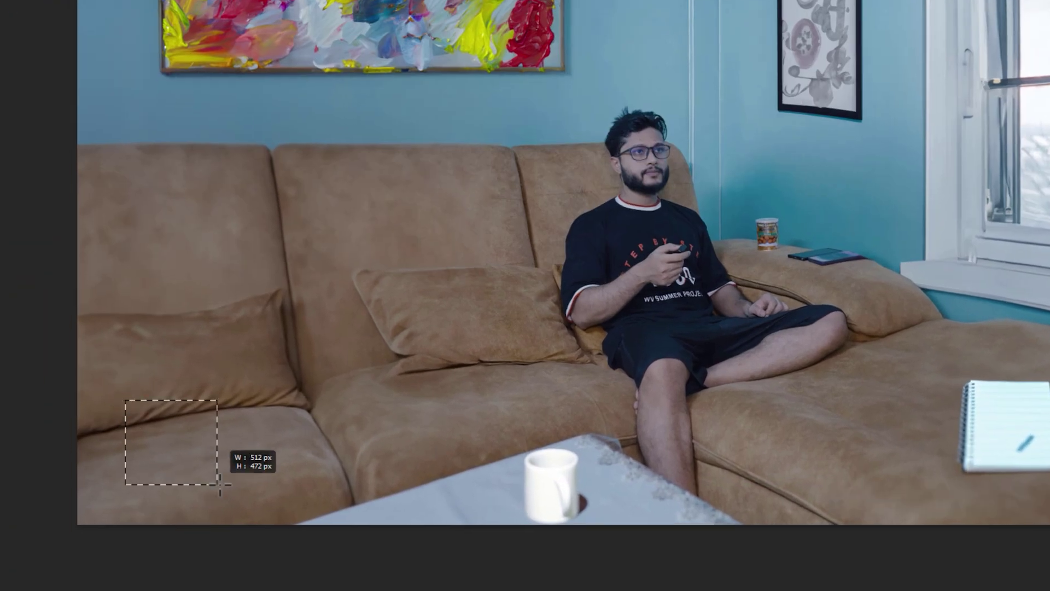
drag(220, 484, 221, 495)
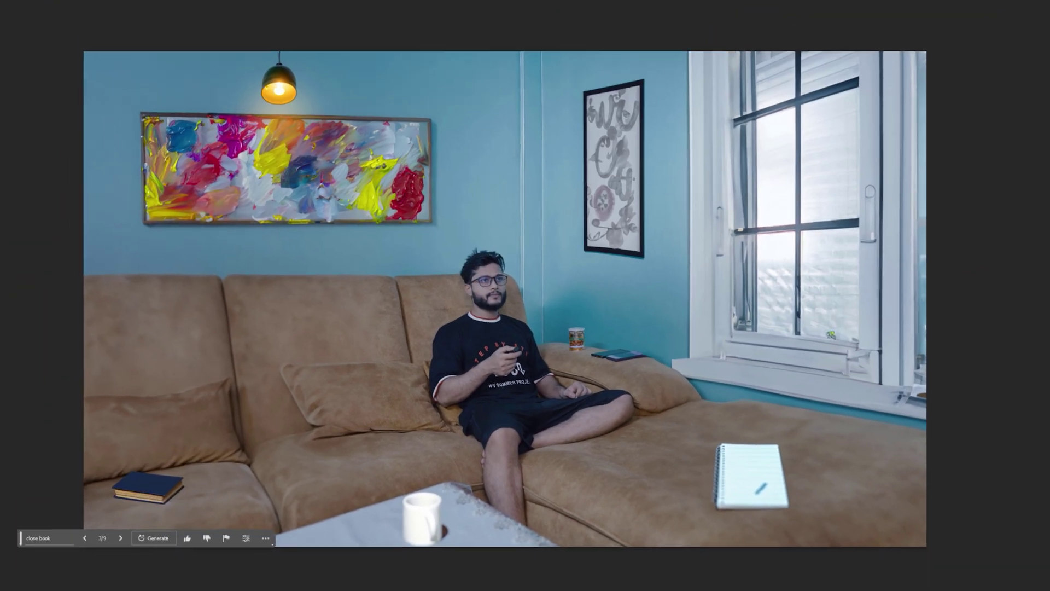
key(ctrl+minus)
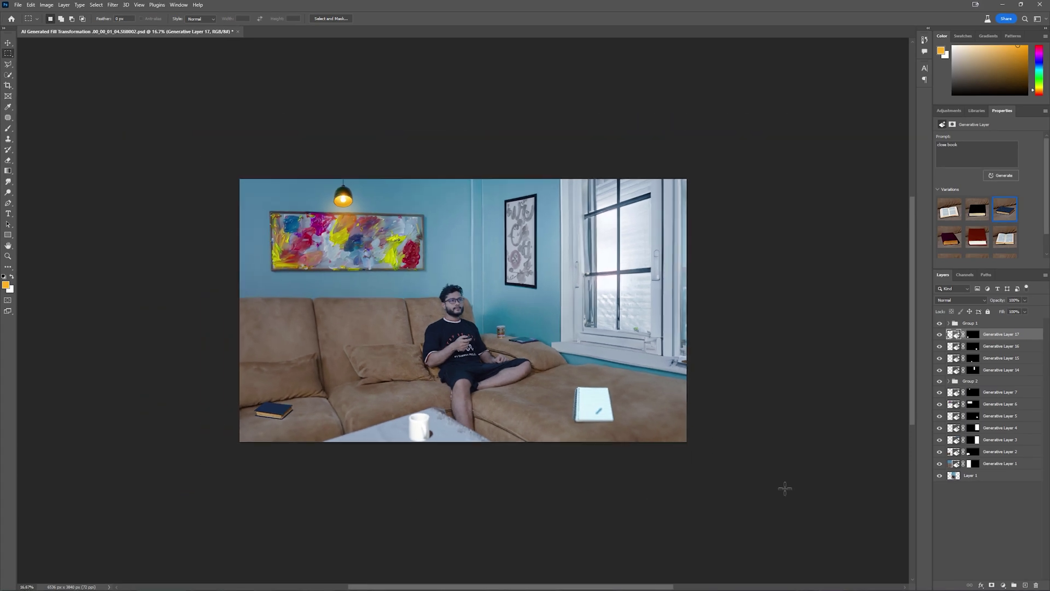
Step: Compare against the original by hiding and showing the generated layers, then export the image as JPG
drag(940, 322, 940, 467)
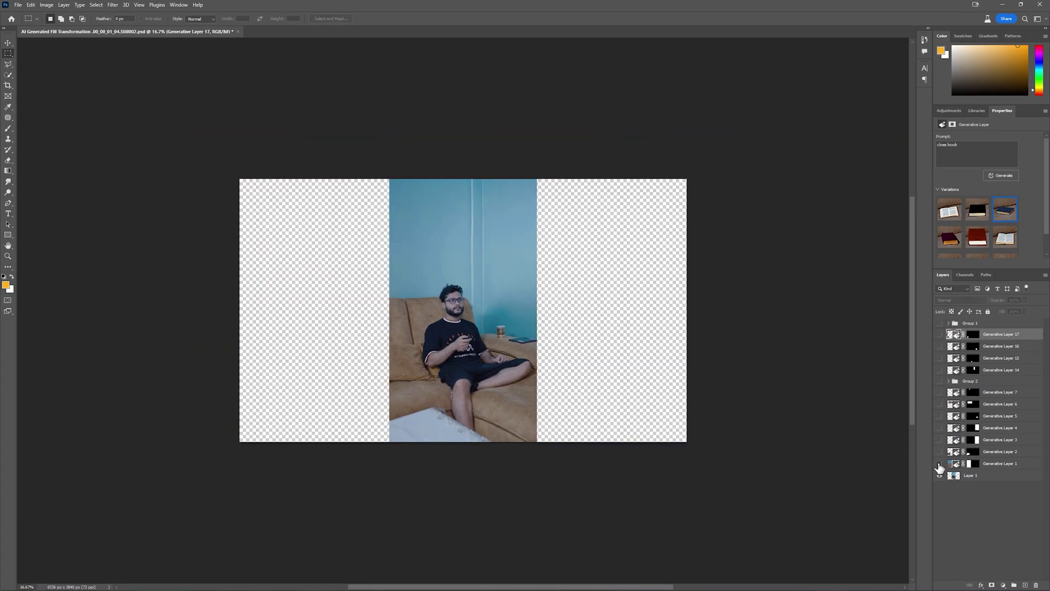
drag(944, 377, 942, 327)
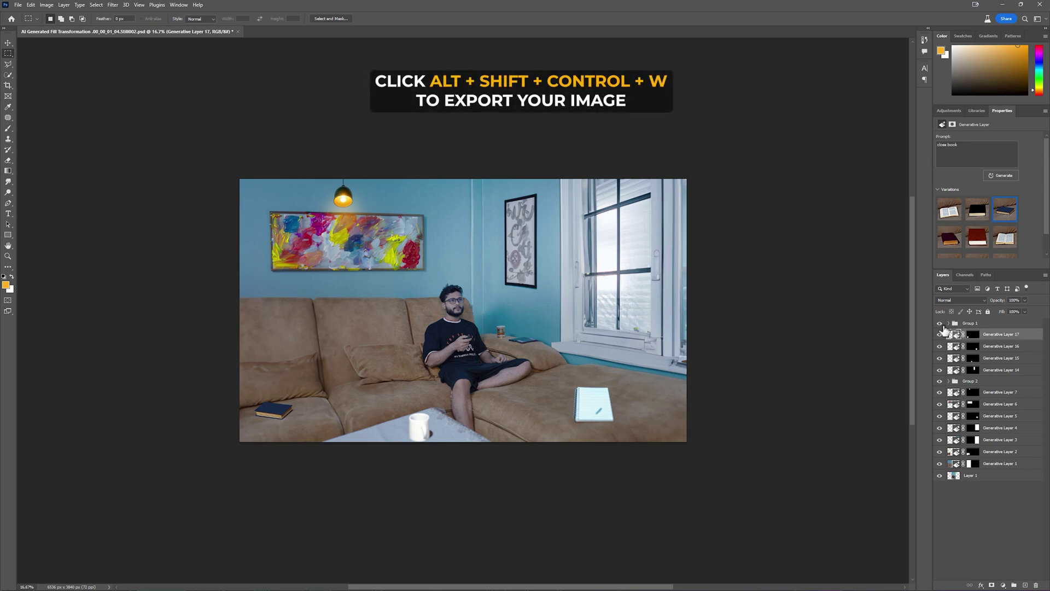
key(ctrl+alt+shift+w)
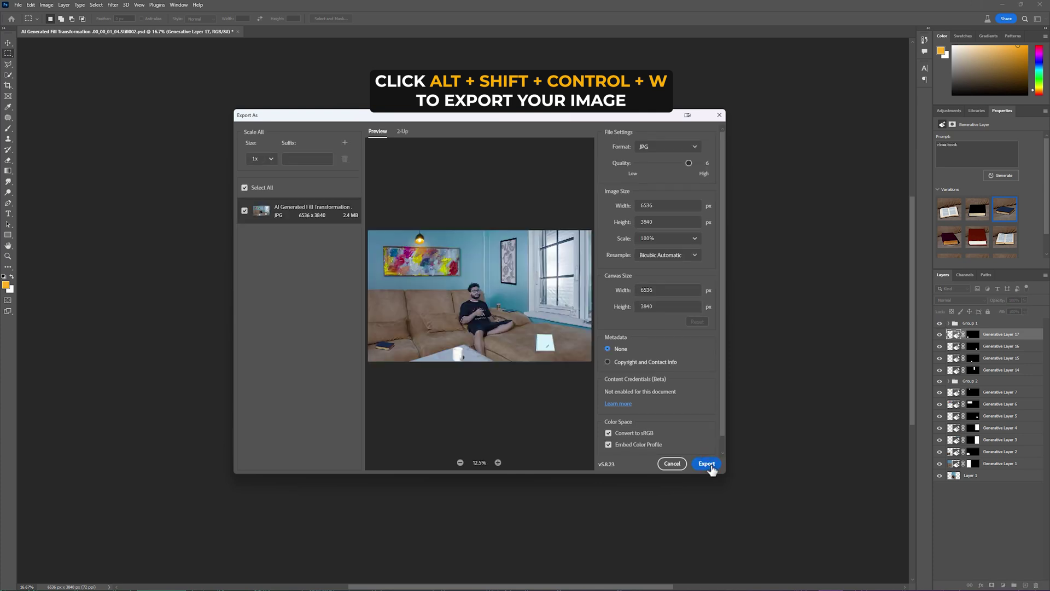
click(707, 464)
click(645, 402)
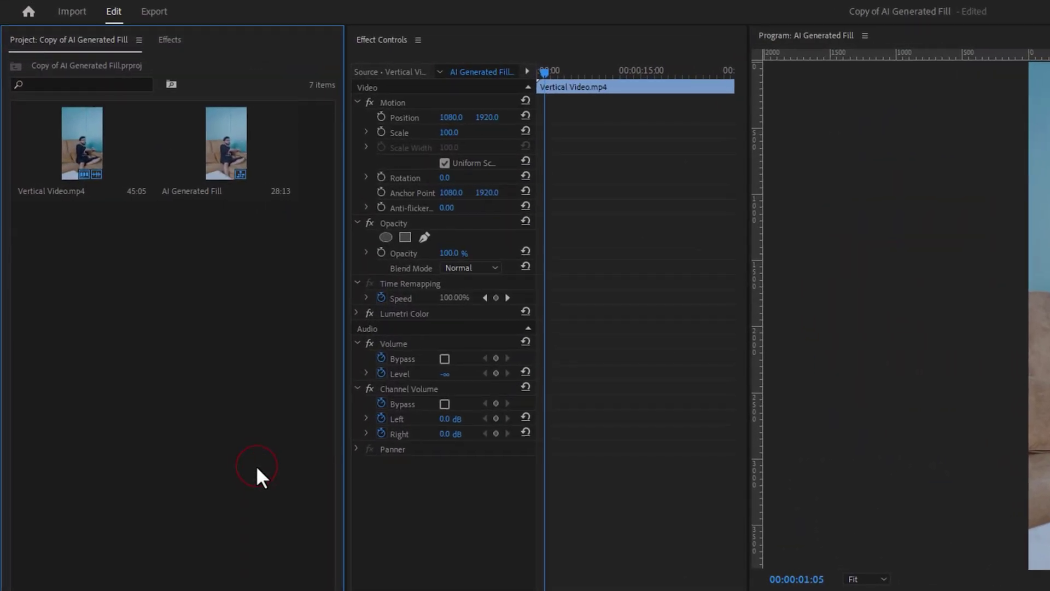
Step: Import the exported JPG room image into the Premiere Pro project
double_click(255, 465)
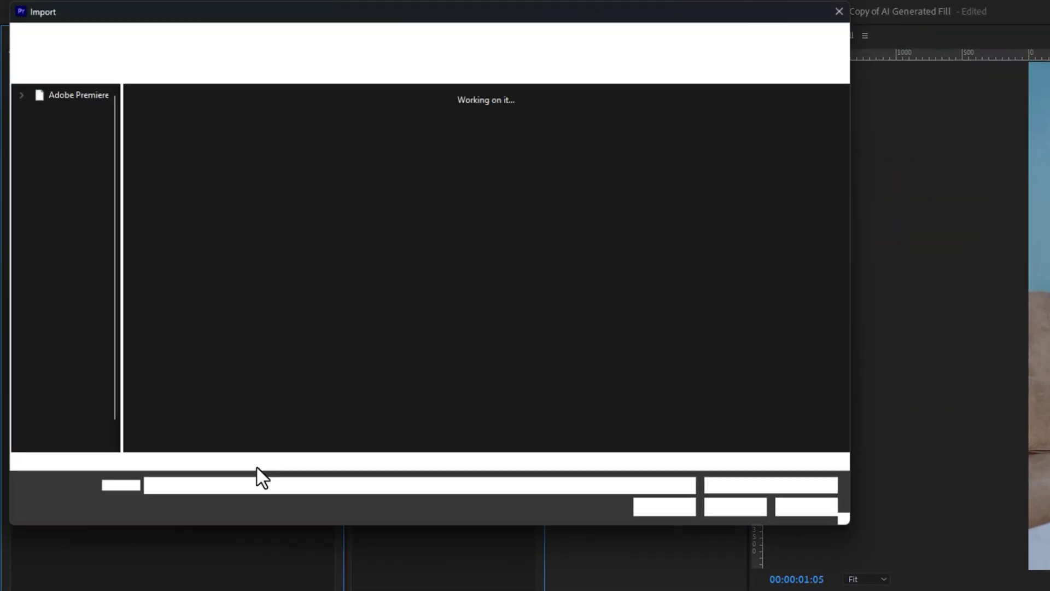
click(556, 143)
click(760, 514)
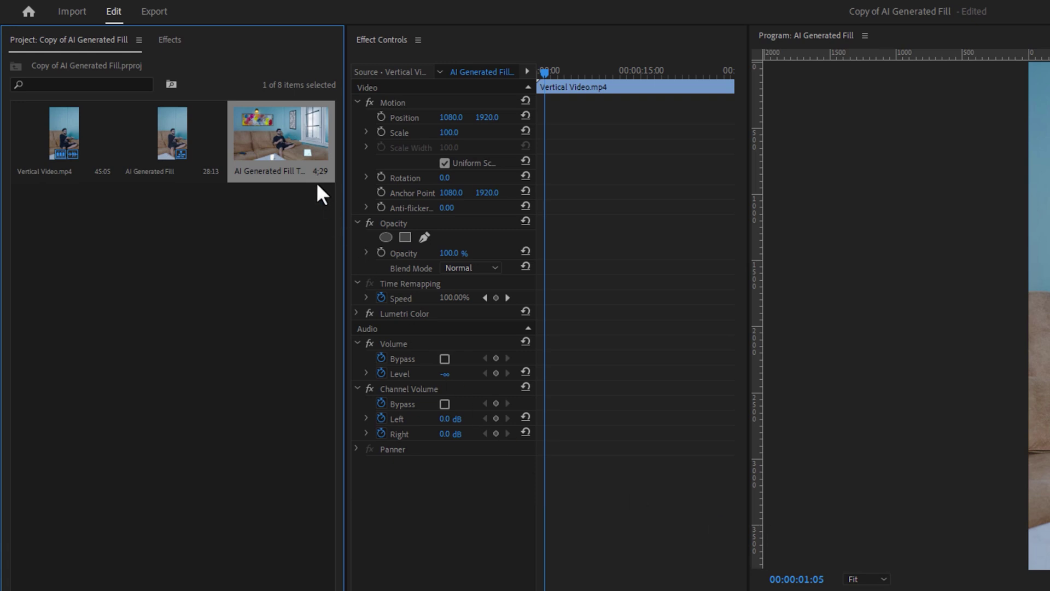
Step: Copy the still's 6826 pixel width from its file properties
right_click(307, 149)
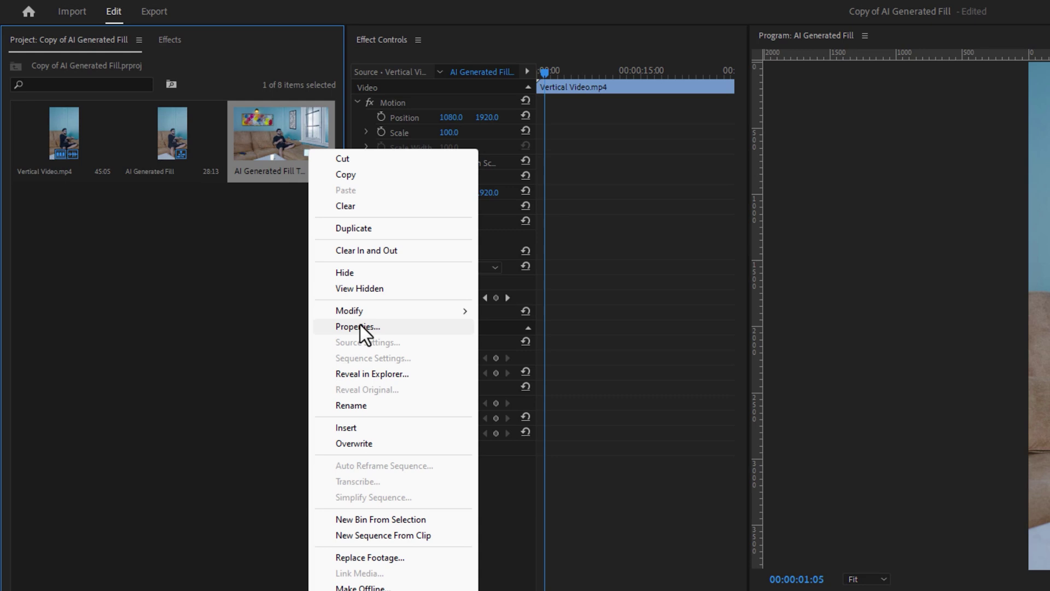
click(392, 328)
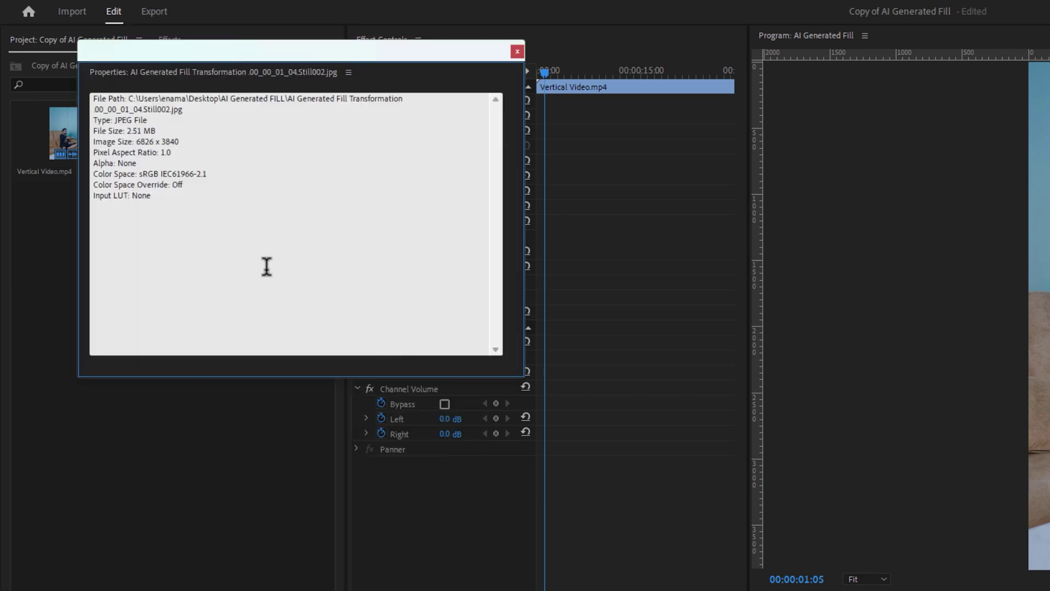
drag(155, 143, 141, 144)
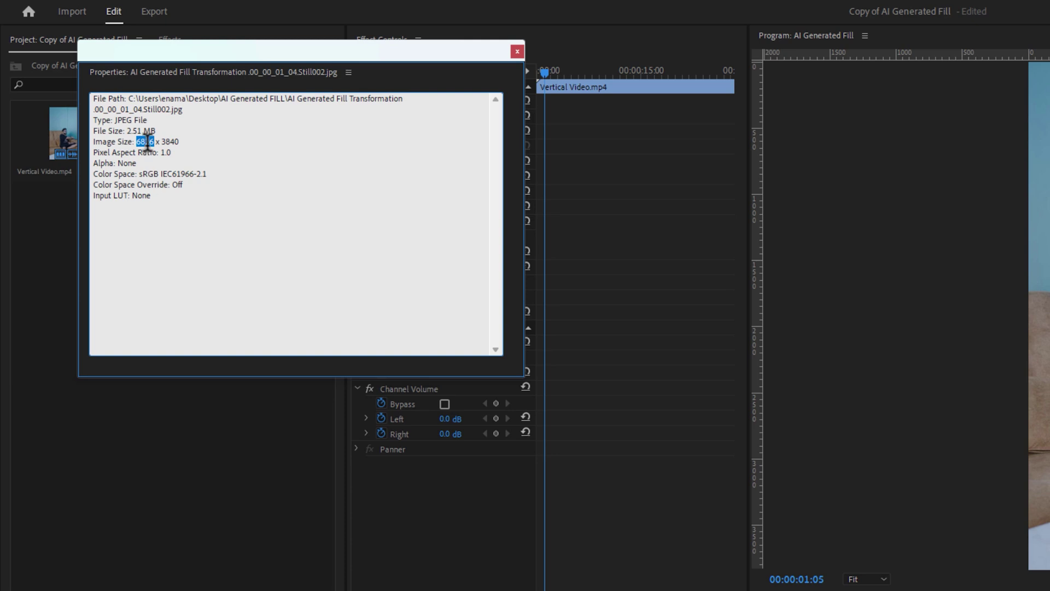
right_click(147, 143)
click(186, 188)
click(515, 52)
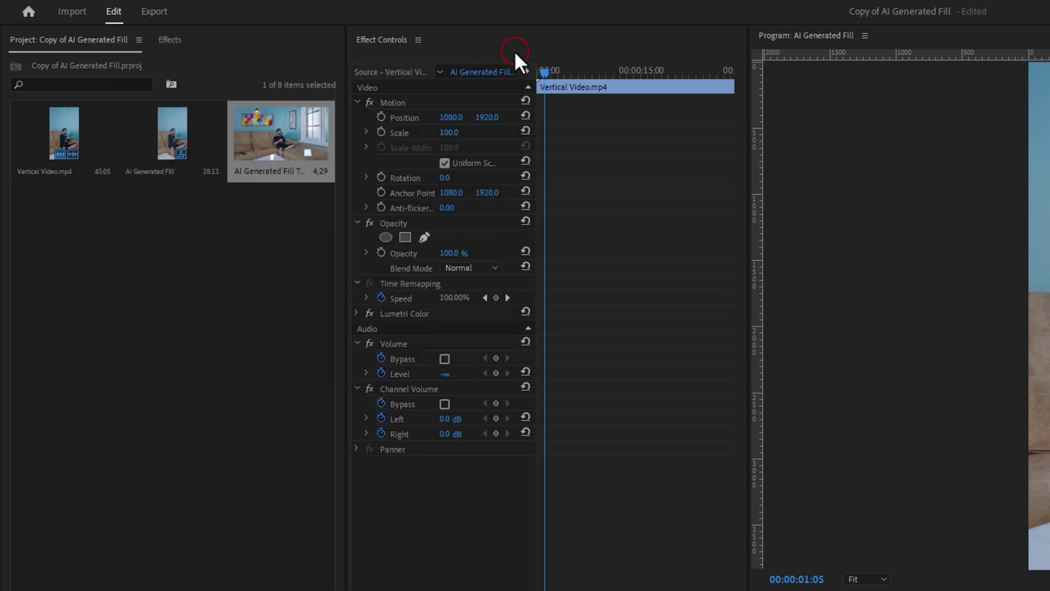
Step: Set the sequence's horizontal frame size to 6826 in Sequence Settings, discarding previews
click(107, 14)
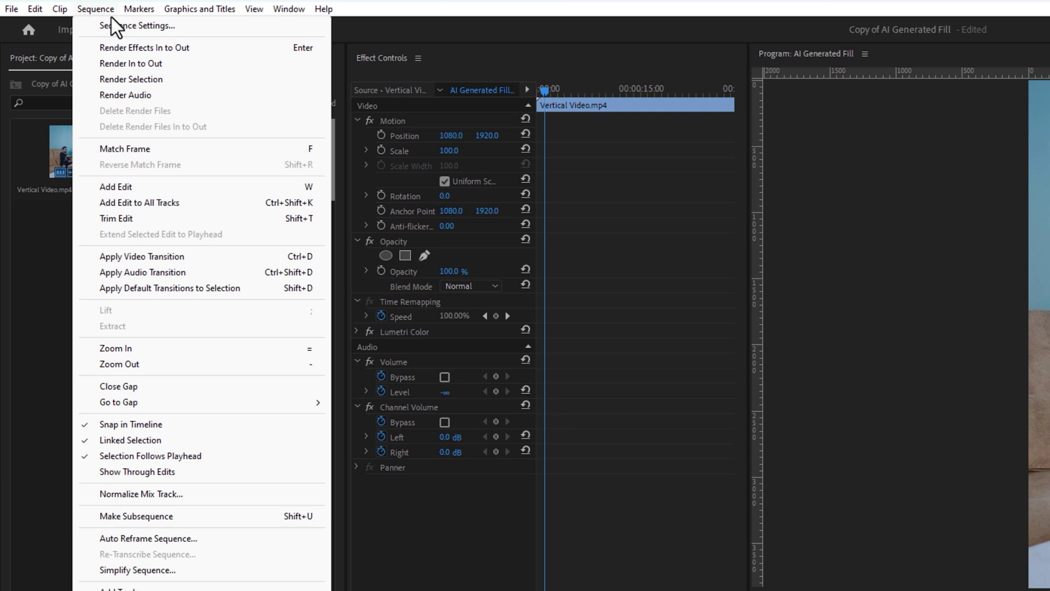
click(195, 27)
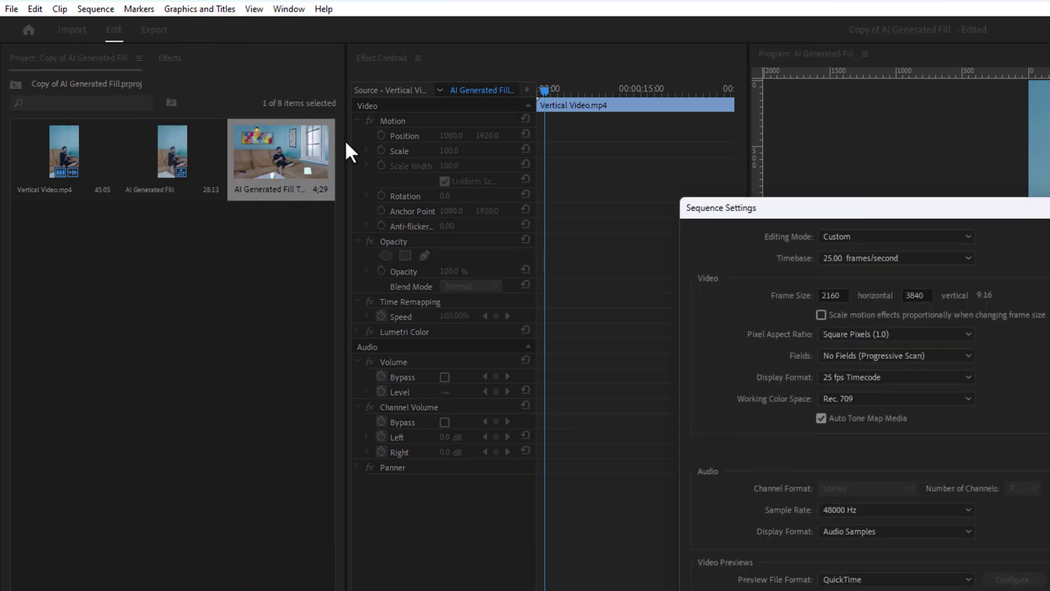
click(831, 295)
key(ctrl+v)
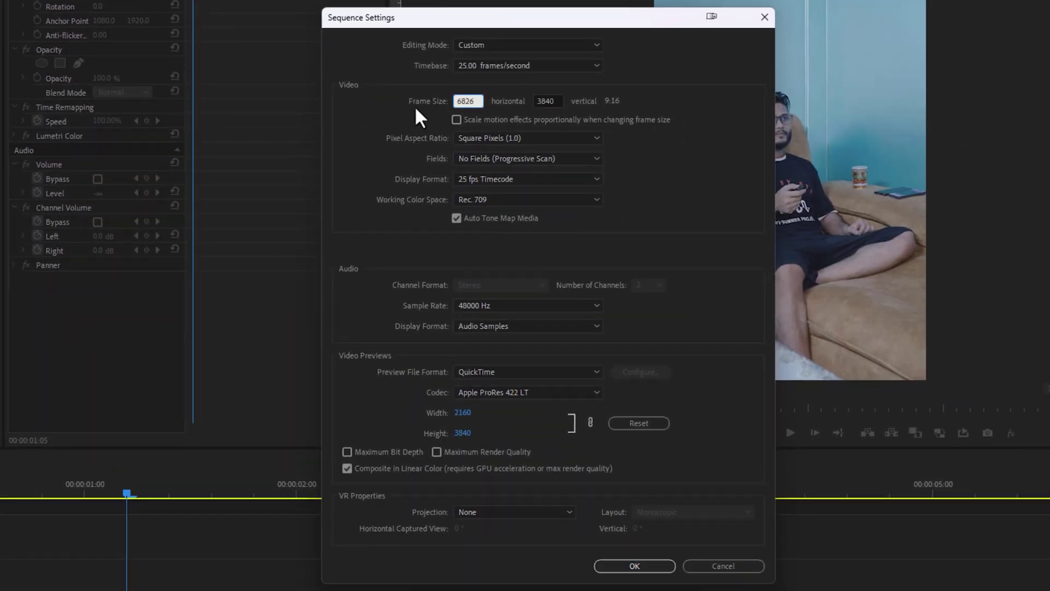
click(607, 567)
click(623, 323)
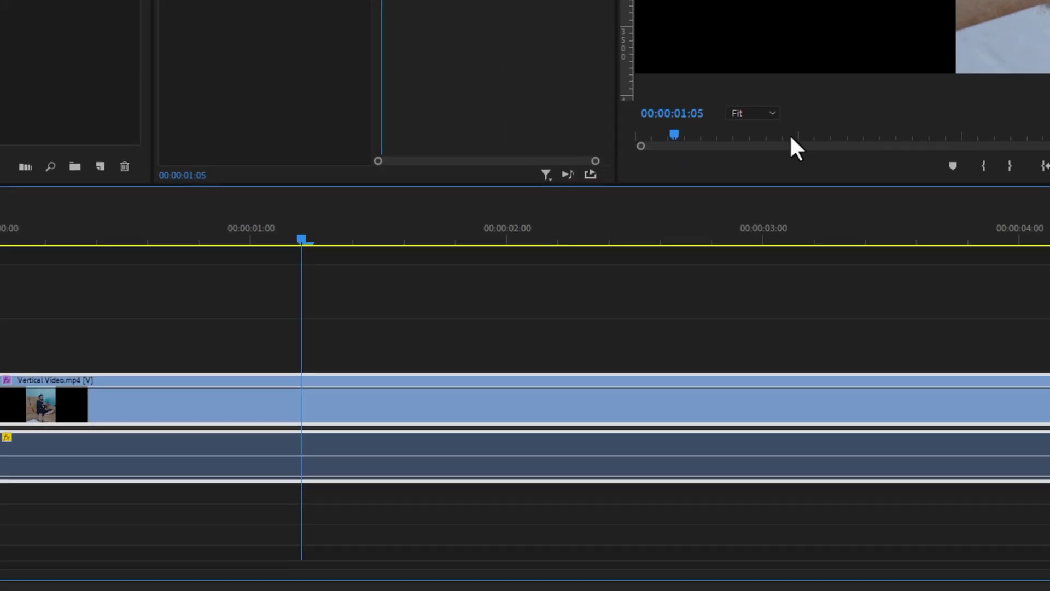
Step: Move the vertical clip to V2, place the room still on V1, and set clip opacity to 50%
drag(368, 375, 376, 354)
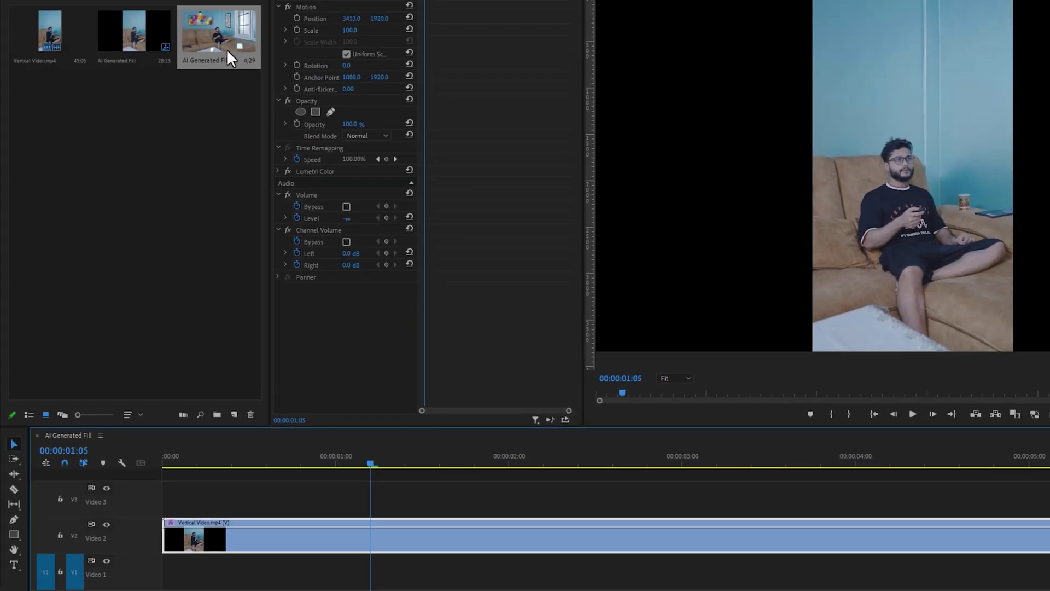
drag(206, 267, 159, 580)
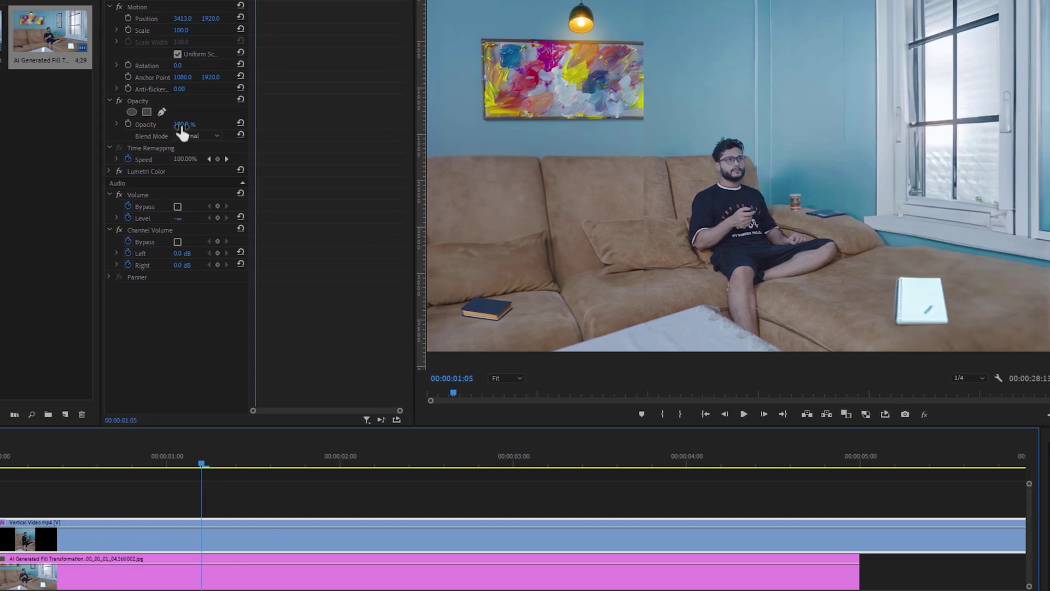
click(303, 125)
text(5)
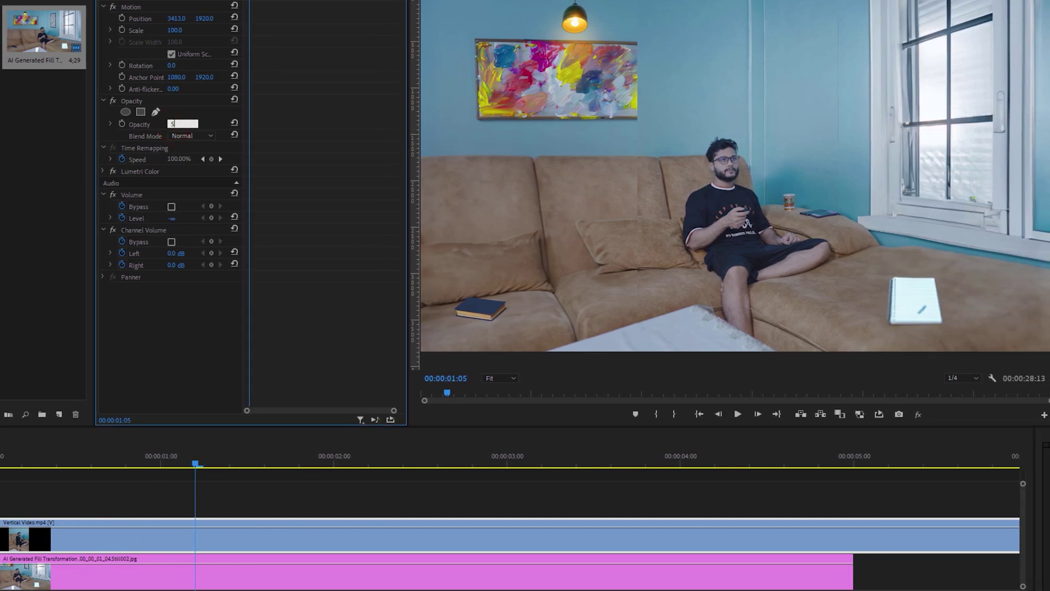
text(0)
key(Return)
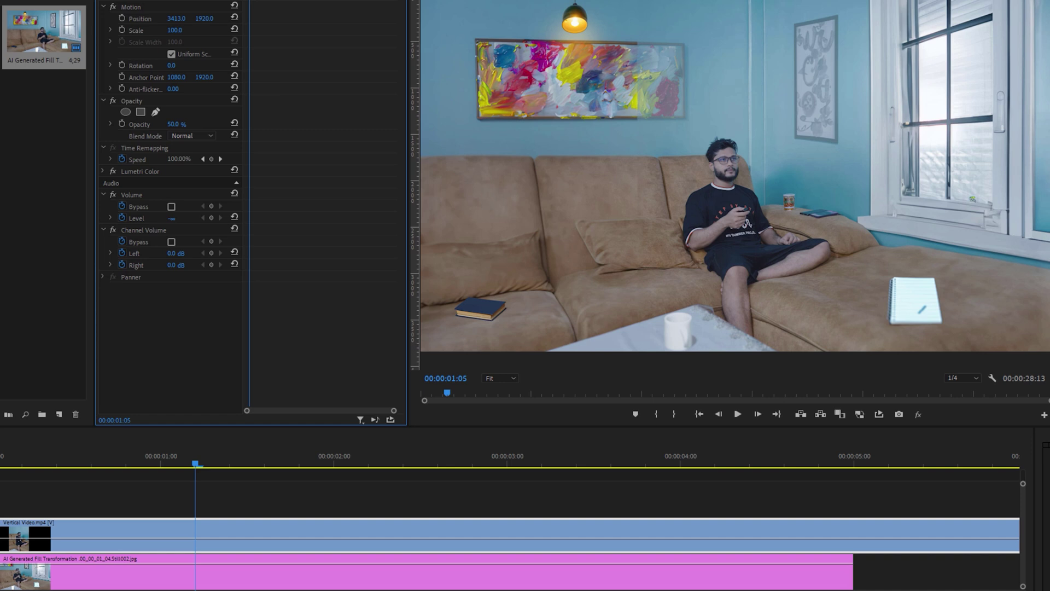
Step: Draw a pen opacity mask around the man and set its feather to 50
click(155, 112)
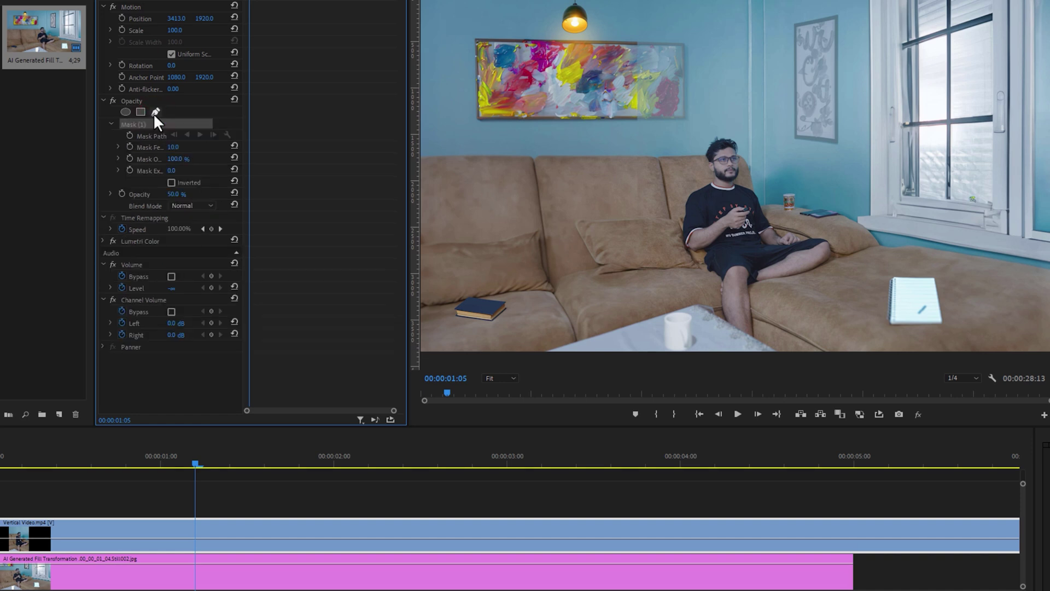
click(727, 339)
click(694, 299)
click(666, 261)
click(688, 138)
click(760, 137)
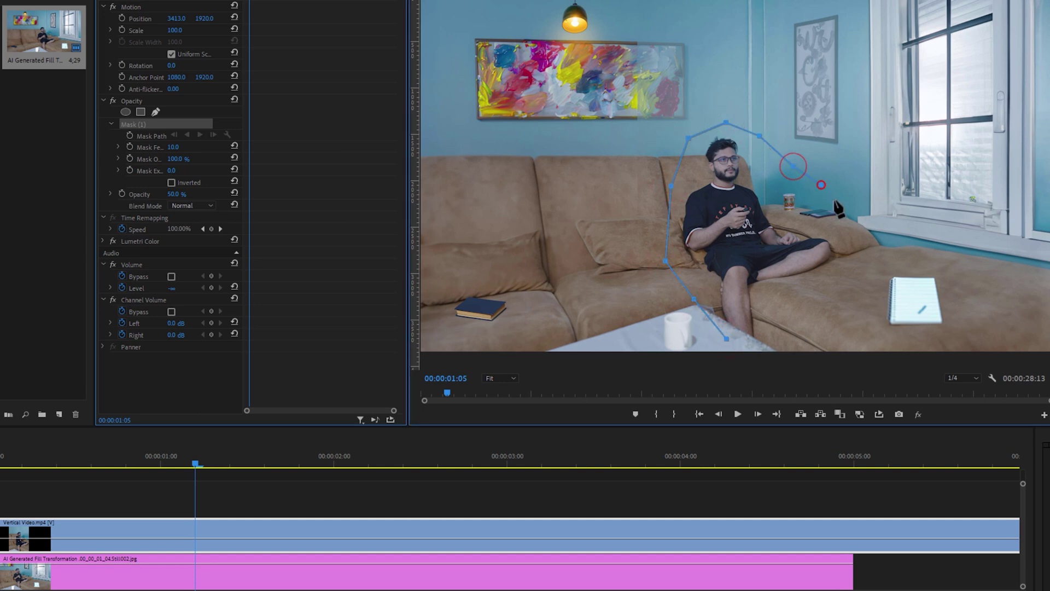
click(822, 186)
click(836, 261)
click(829, 279)
click(798, 312)
click(762, 350)
click(726, 339)
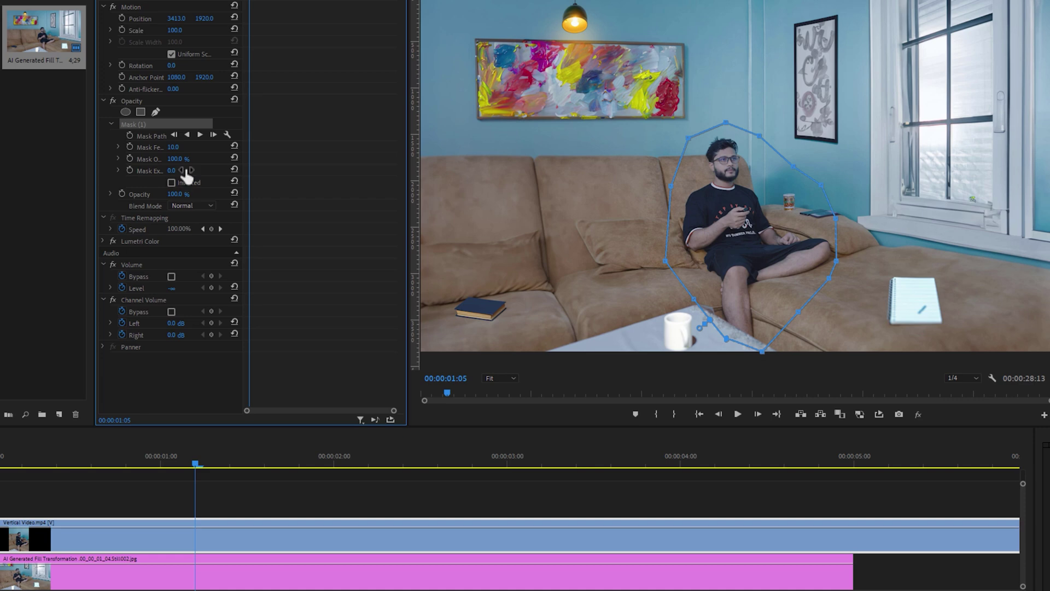
text(50)
key(Return)
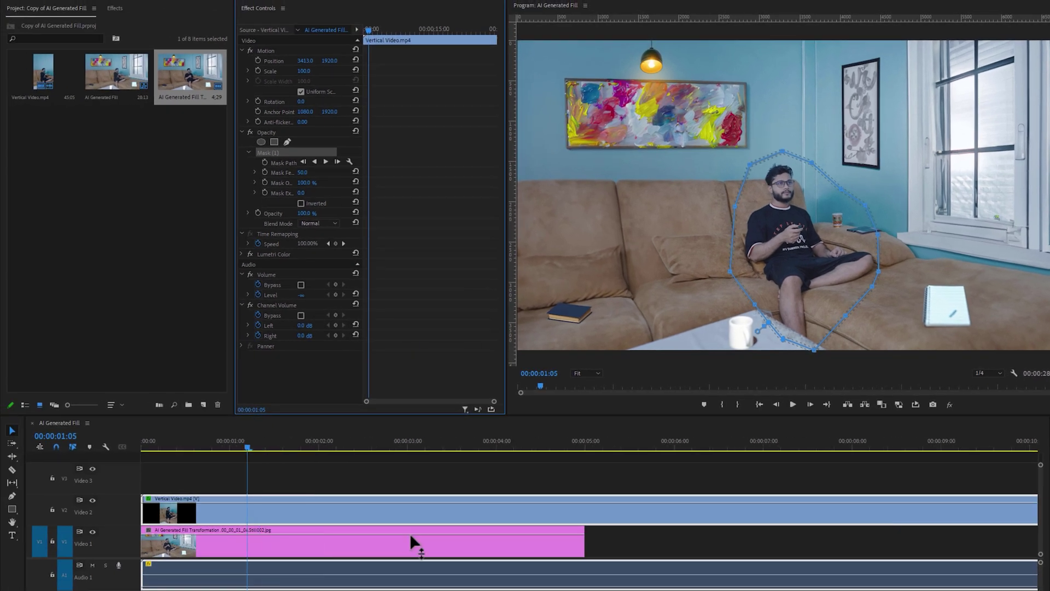
Step: Extend the V1 room still to the sequence end and play the composite from the start
key(minus)
key(minus)
key(minus)
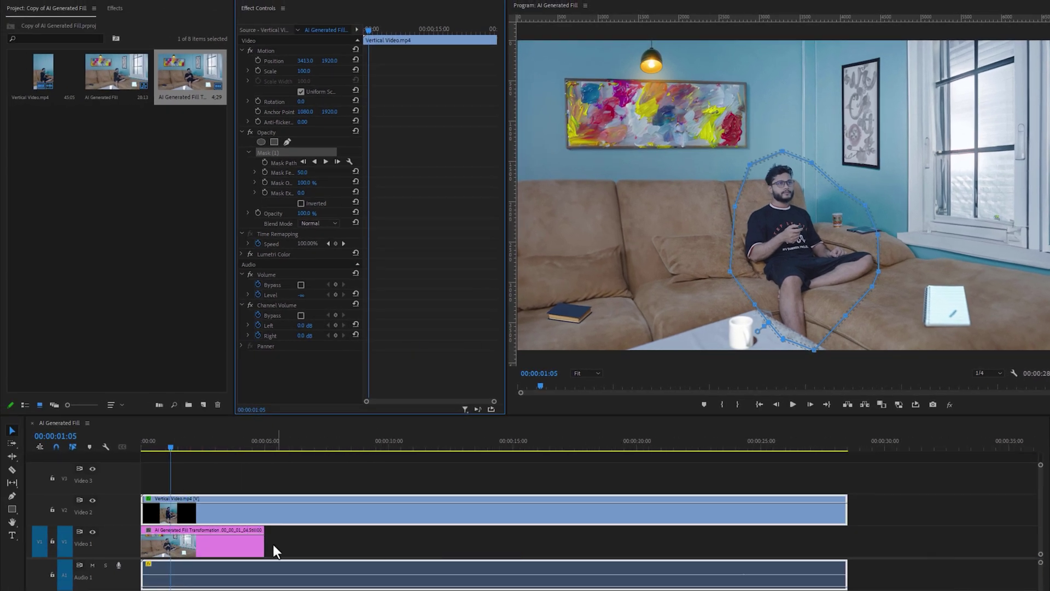
drag(845, 553, 847, 552)
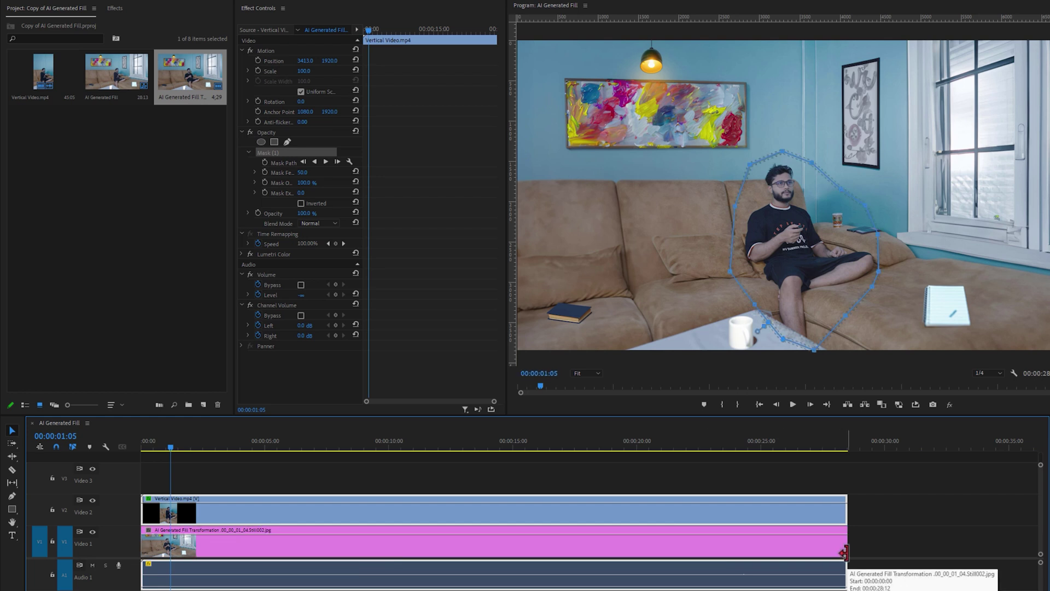
click(141, 444)
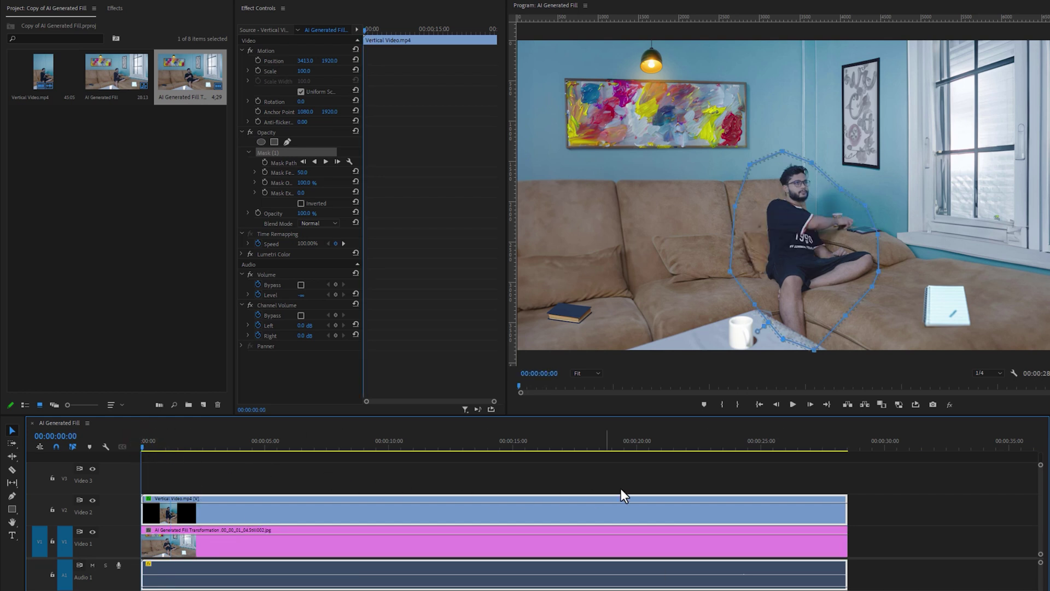
click(981, 379)
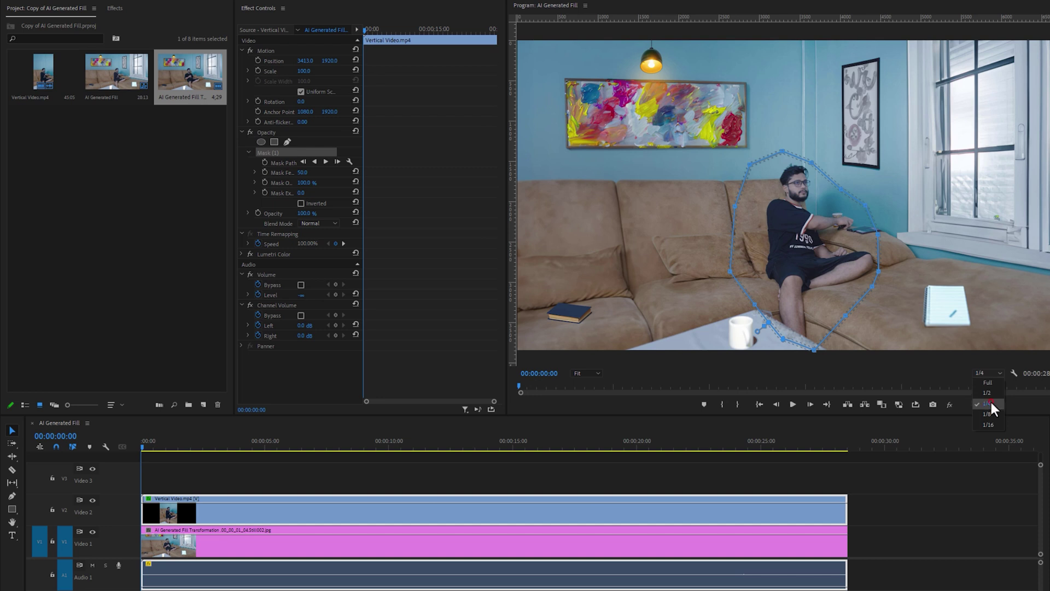
click(794, 406)
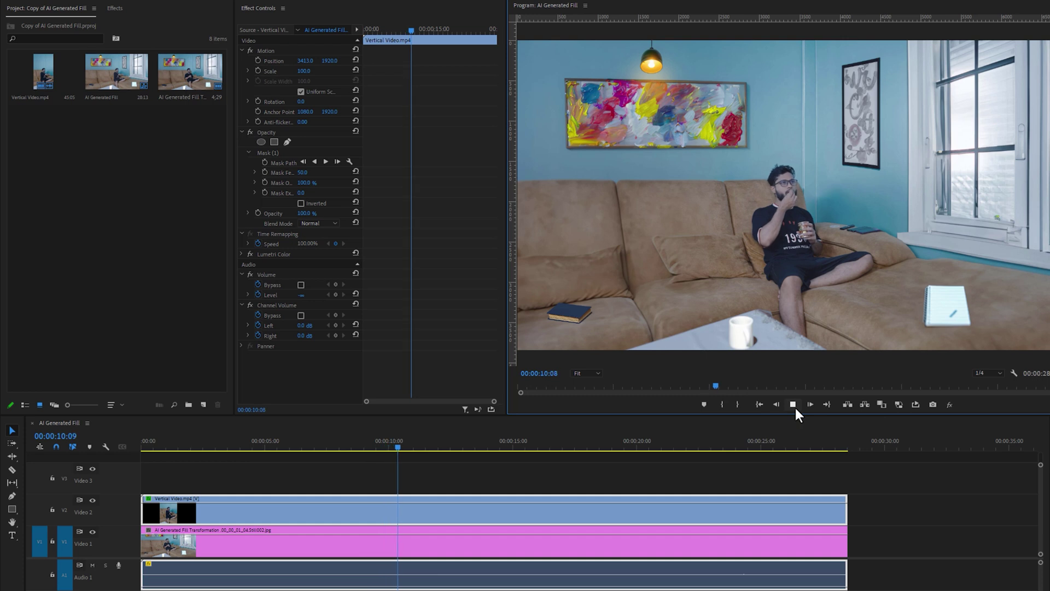
click(796, 408)
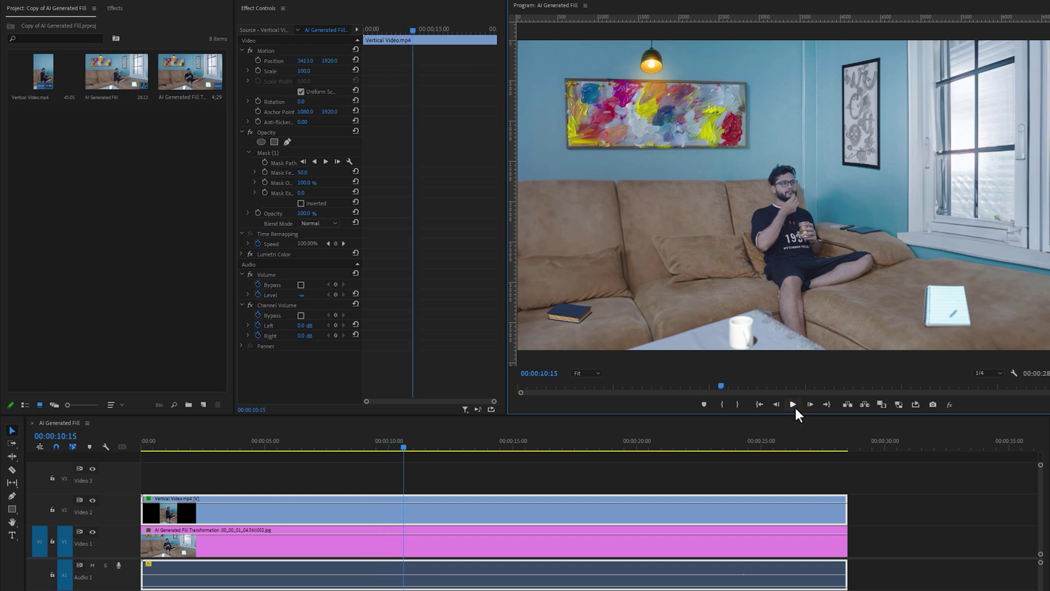
Step: Create a sequence-sized adjustment layer on the top track, stretched to the sequence end
click(206, 406)
click(252, 444)
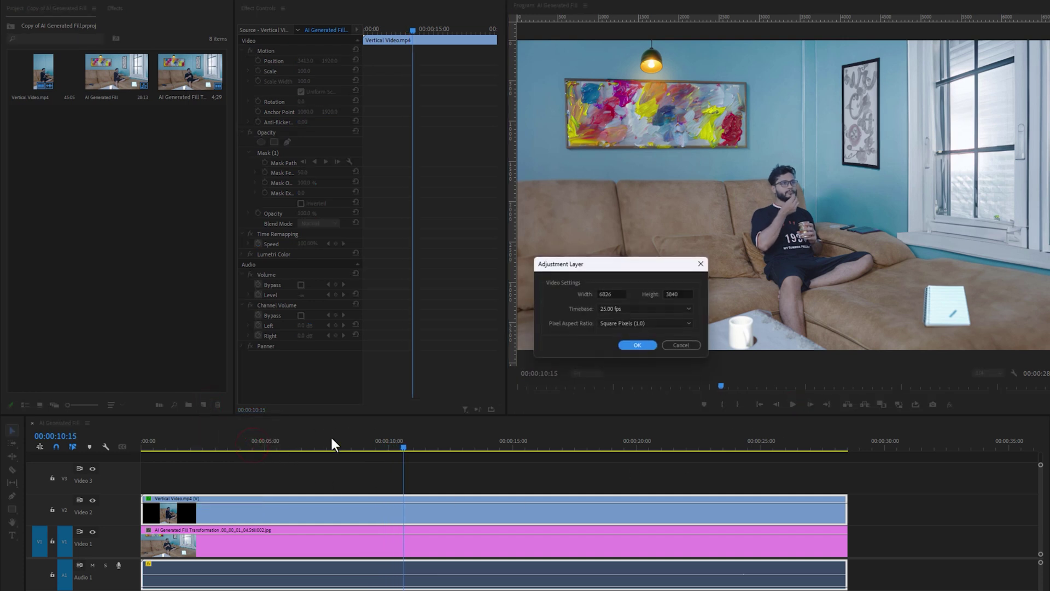
click(625, 345)
drag(88, 253, 186, 477)
drag(265, 478, 847, 495)
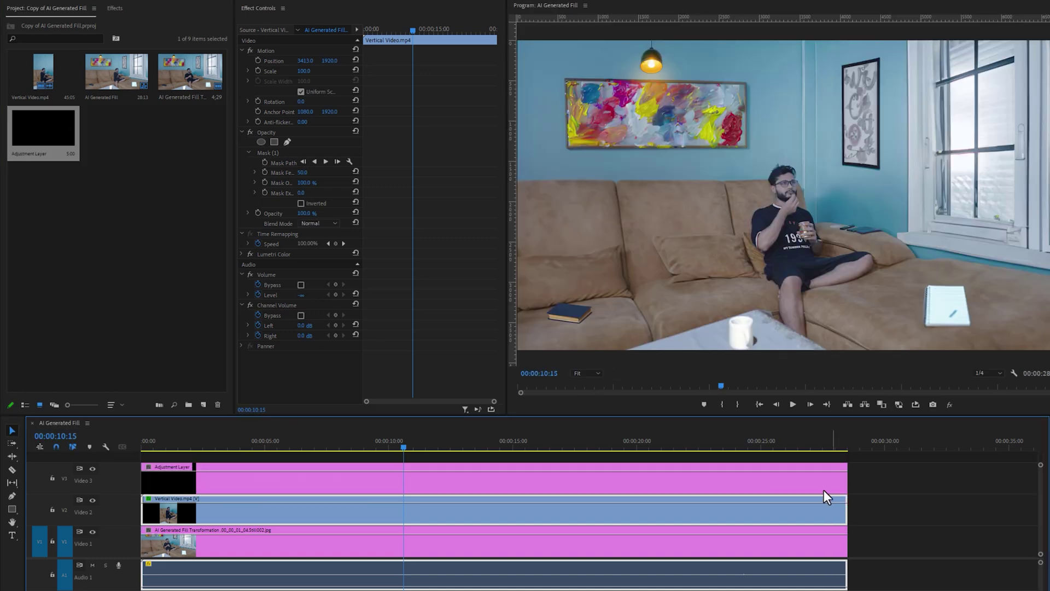
click(810, 485)
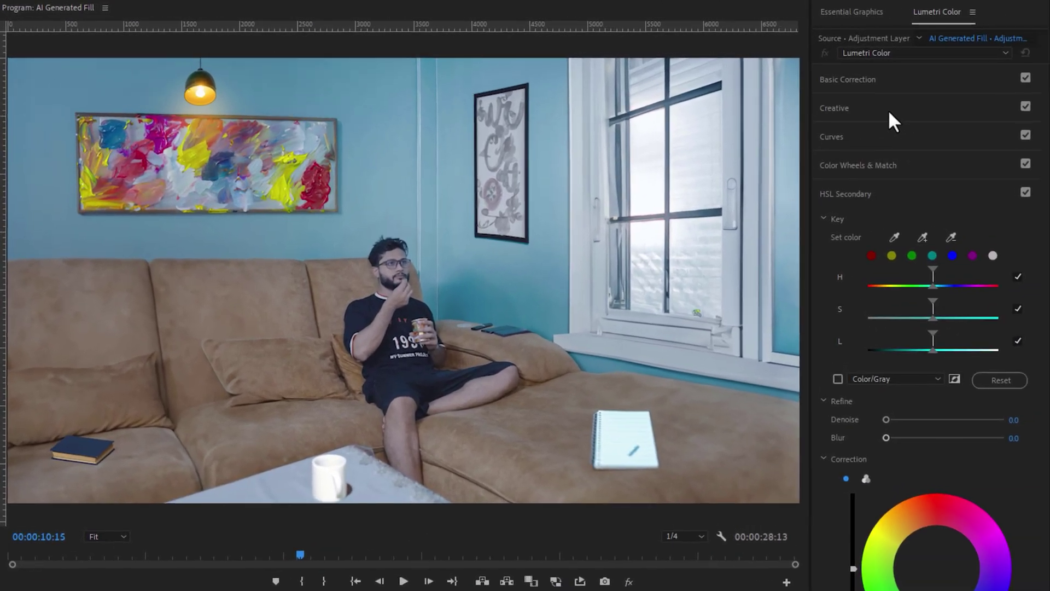
Step: Apply the Cave Dwellers.cube look at 50 intensity, then switch the Creative section off to compare
click(888, 109)
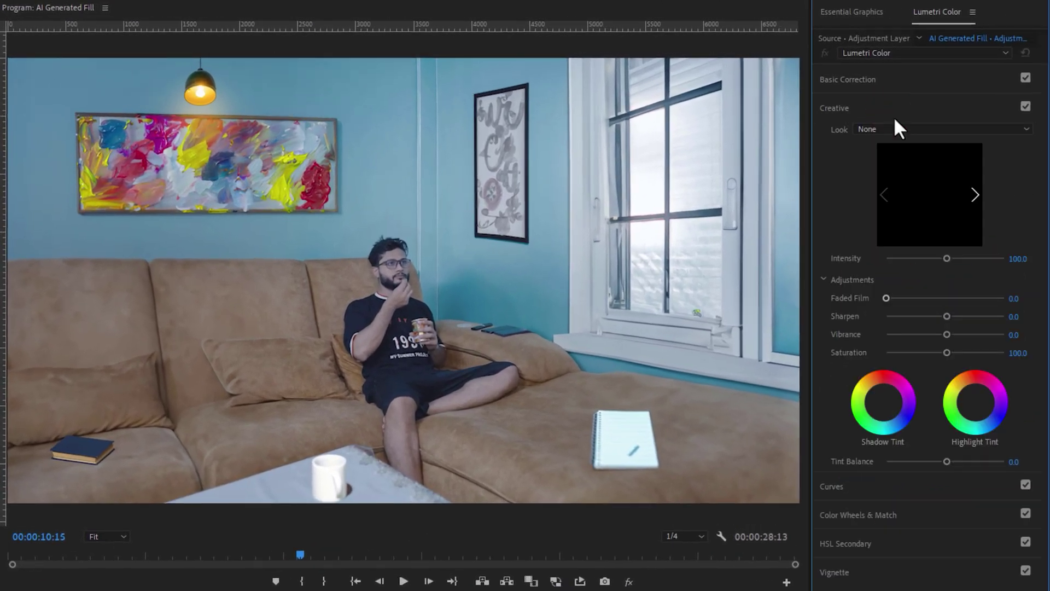
click(909, 129)
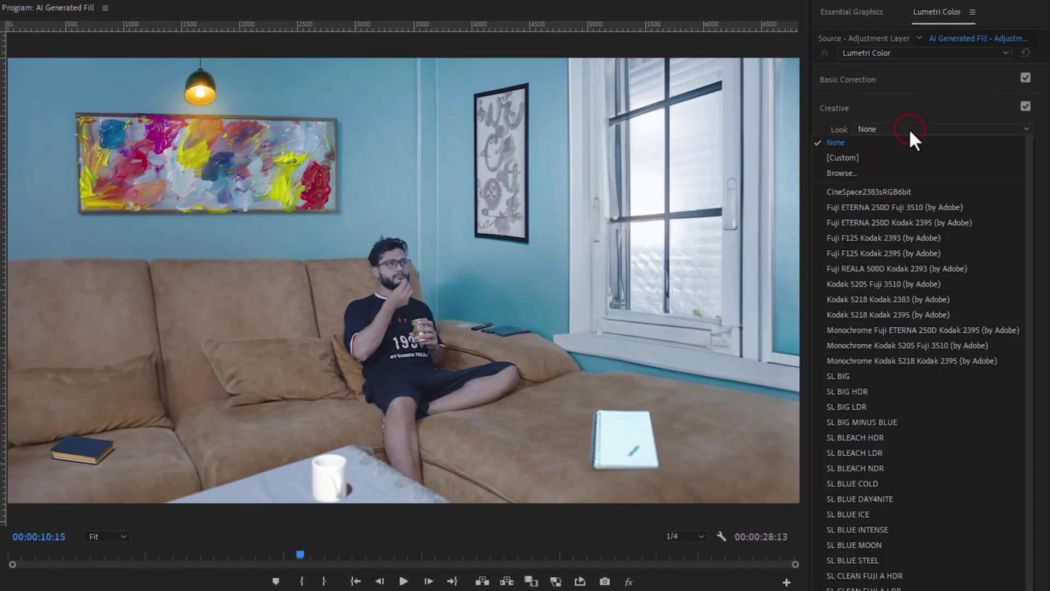
click(893, 170)
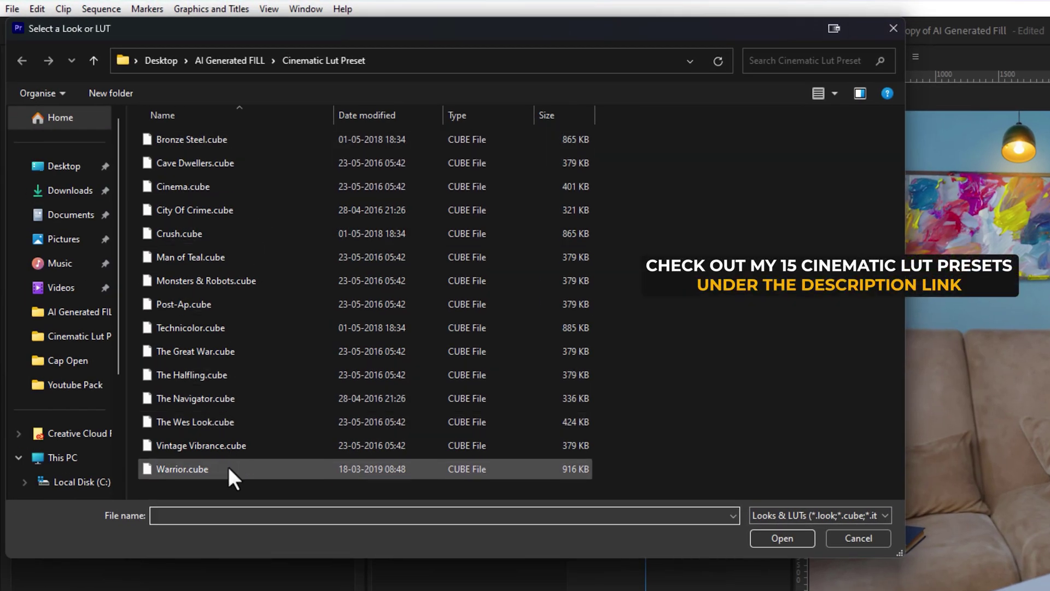
click(248, 164)
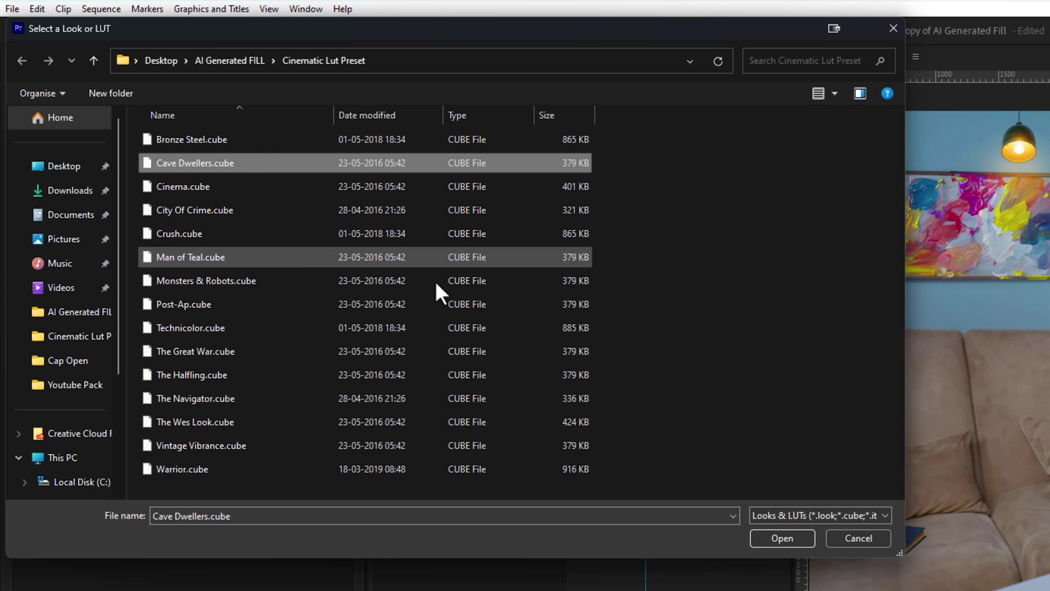
click(796, 537)
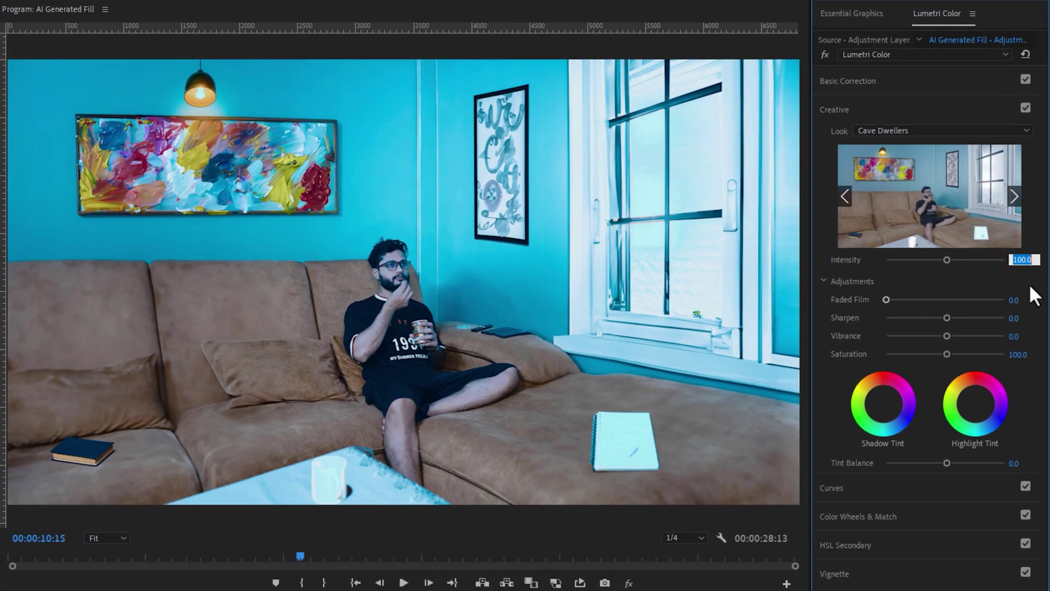
text(50)
key(Return)
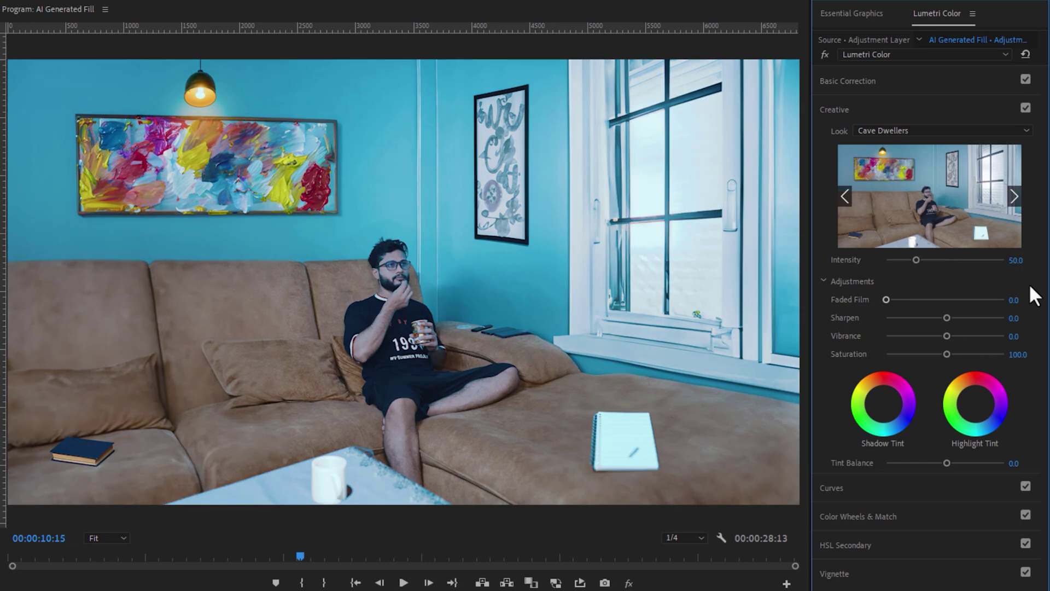
click(1025, 108)
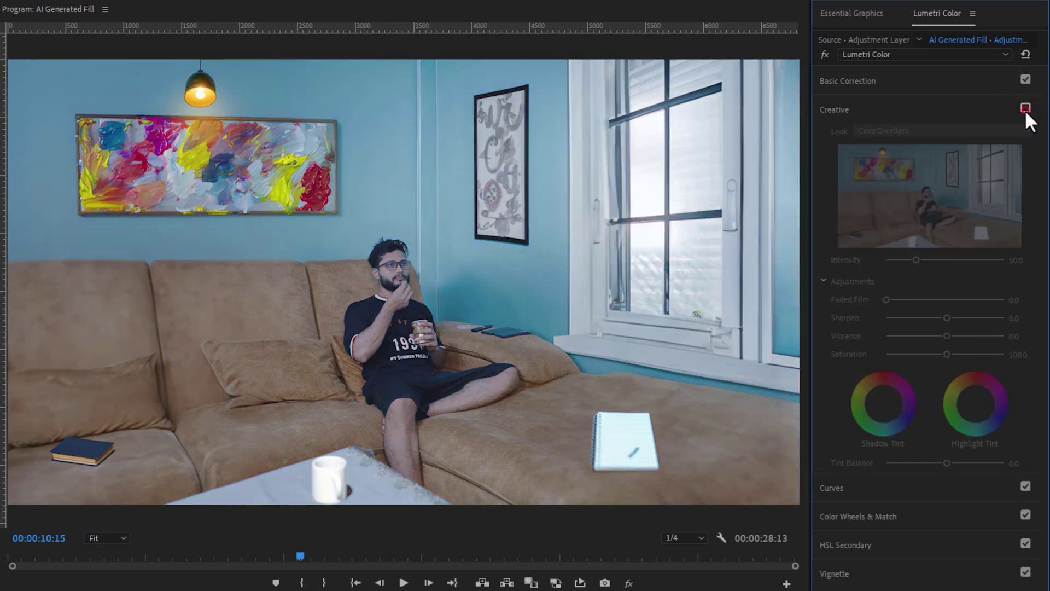
Step: Re-check the Lumetri Creative section so the Cave Dwellers look applies again
click(1025, 109)
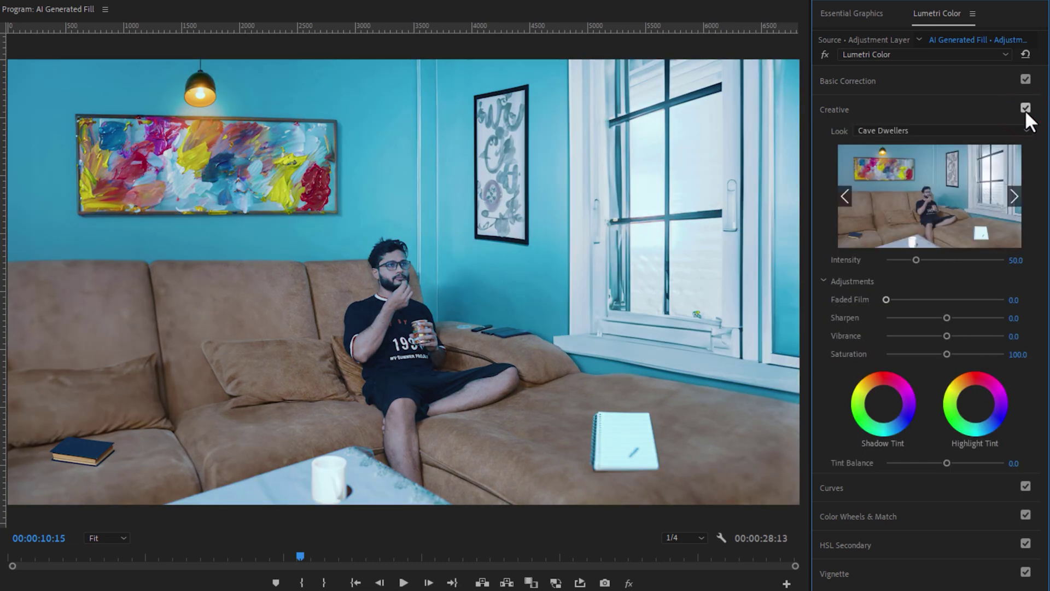